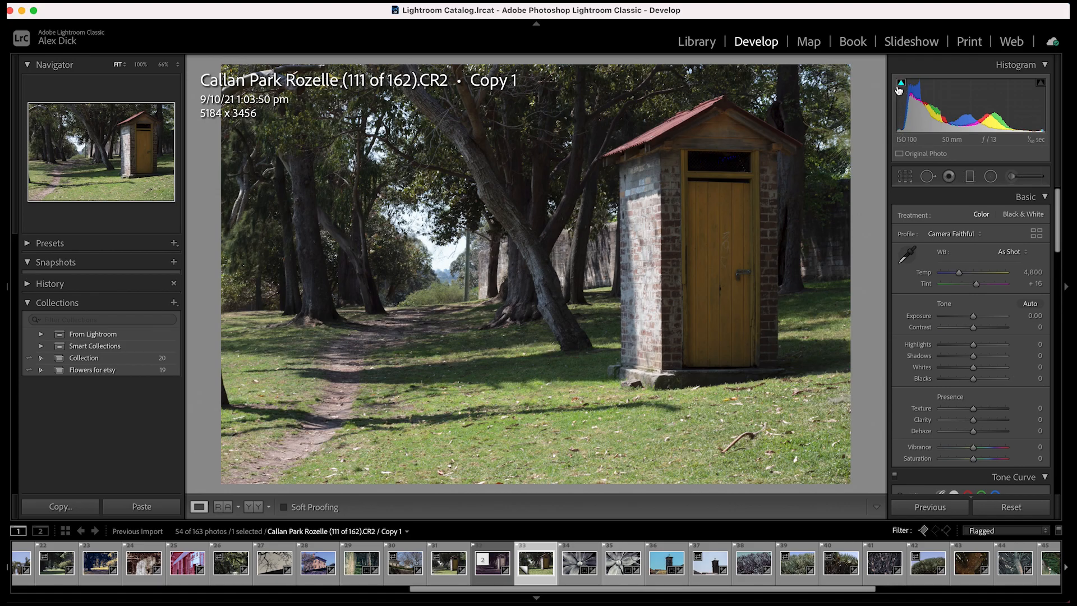
# Try Blacks at -100 with the shadow clipping overlay and Exposure at +5.00, resetting each adjustment to zero
pyautogui.moveTo(973, 379); pyautogui.dragTo(890, 366)
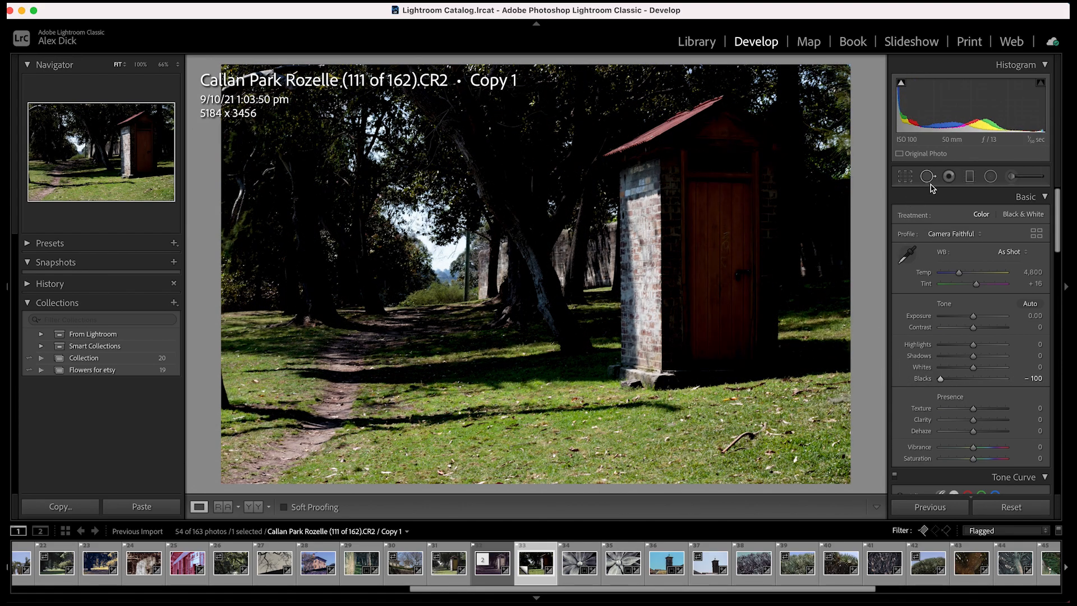
pyautogui.click(902, 83)
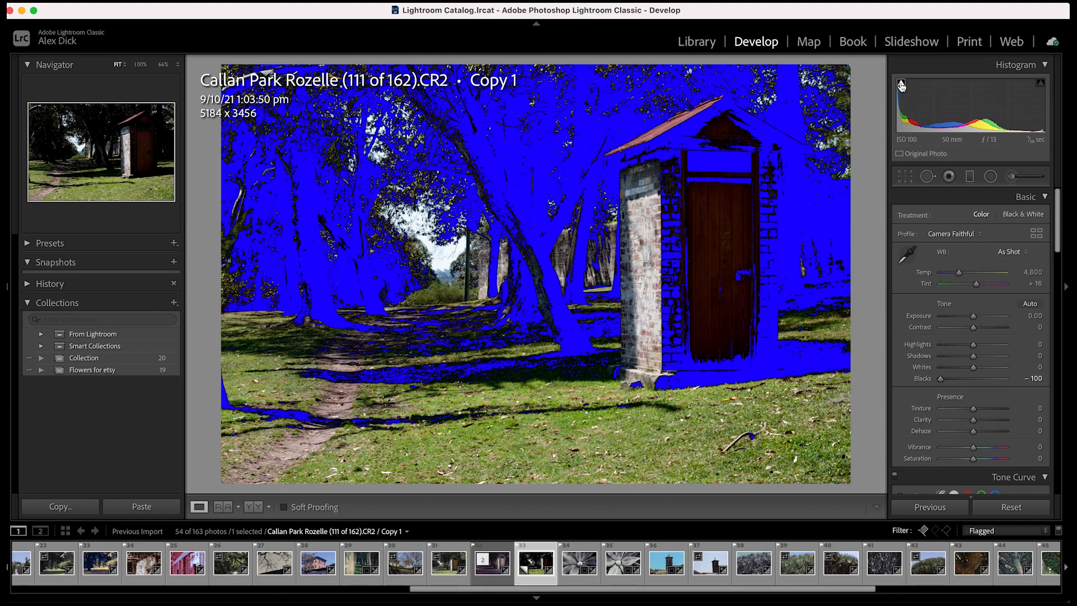
pyautogui.moveTo(940, 378); pyautogui.dragTo(972, 377)
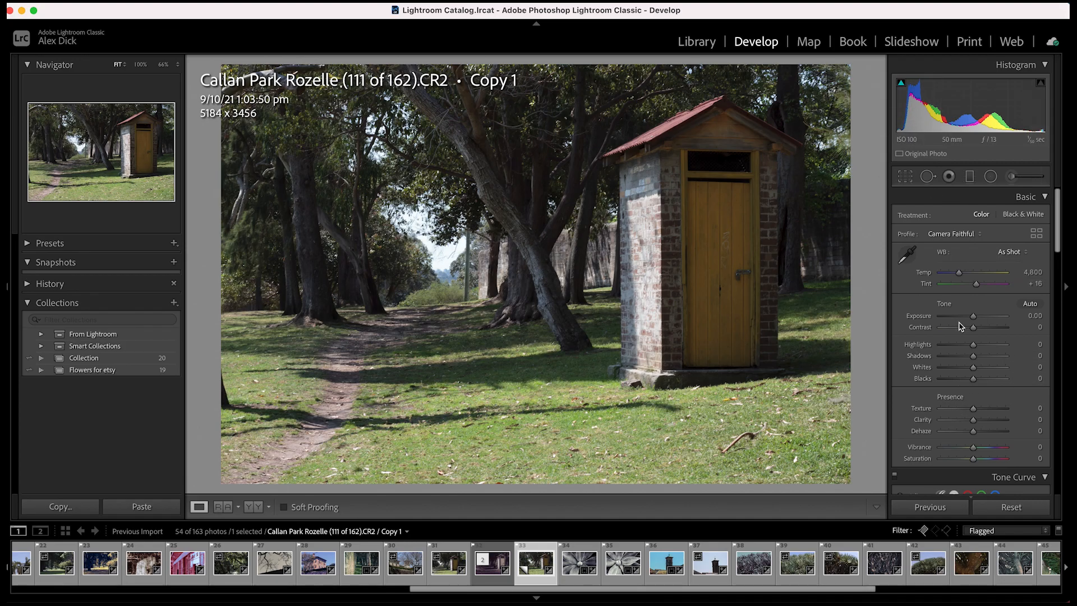
pyautogui.moveTo(974, 318); pyautogui.dragTo(1011, 314)
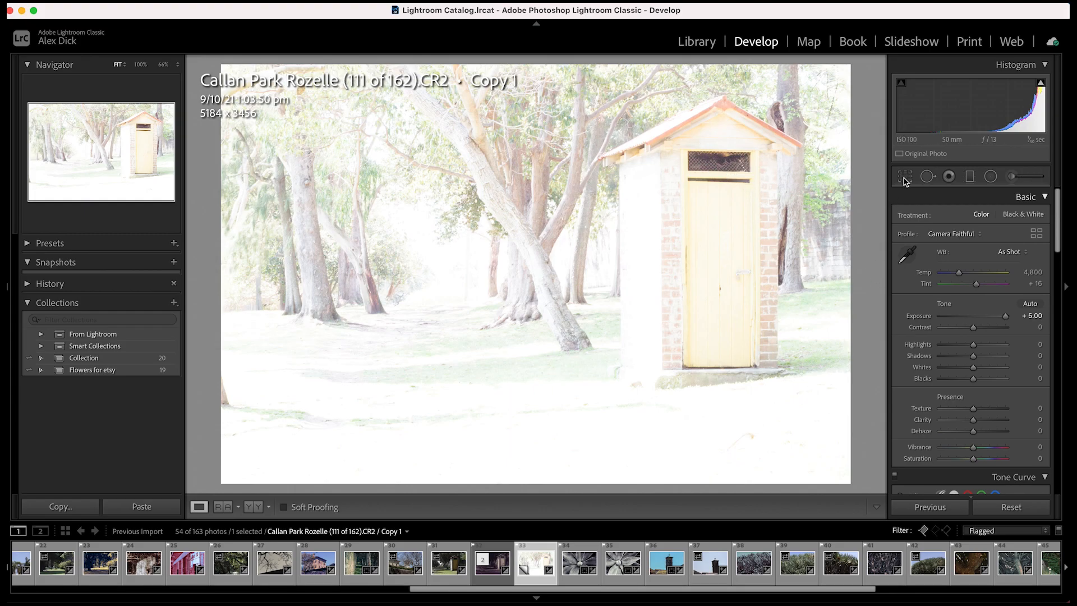
pyautogui.doubleClick(1007, 317)
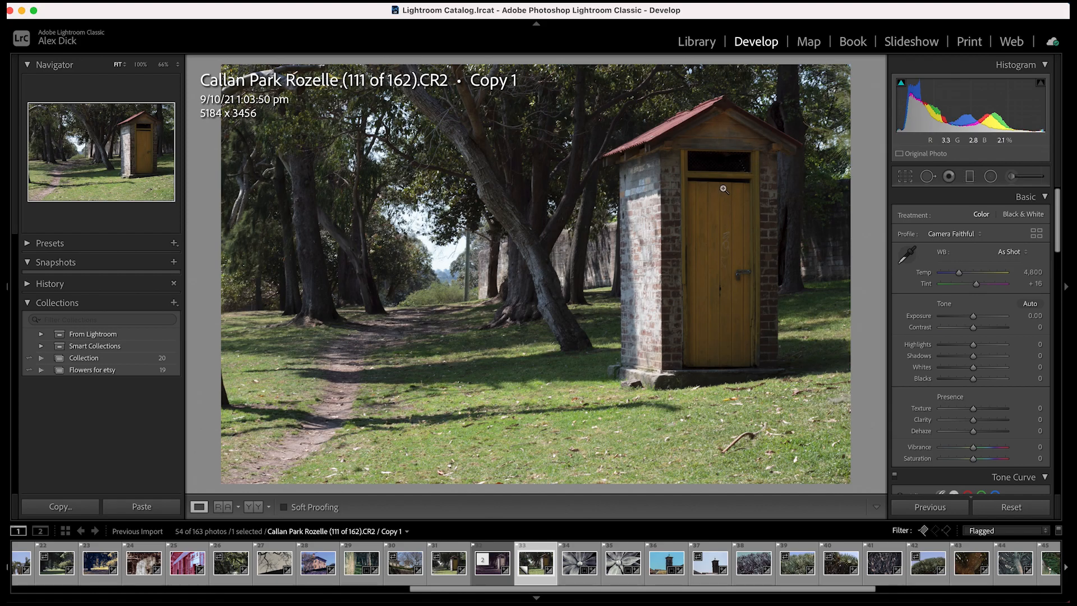
# Set Whites to -32 and Blacks to +24, using the clipping preview to judge the limits
pyautogui.moveTo(902, 84)
pyautogui.press('alt')
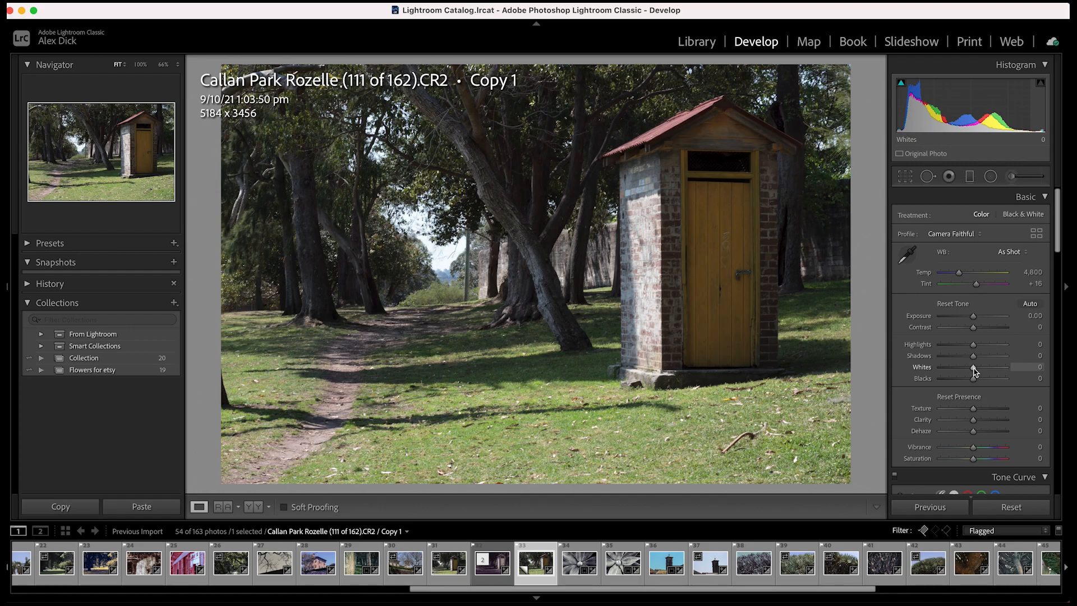
pyautogui.moveTo(975, 370)
pyautogui.mouseDown()
pyautogui.moveTo(966, 366)
pyautogui.moveTo(1010, 366)
pyautogui.moveTo(950, 366)
pyautogui.moveTo(967, 375)
pyautogui.moveTo(1036, 364)
pyautogui.moveTo(945, 370)
pyautogui.moveTo(963, 368)
pyautogui.mouseUp()
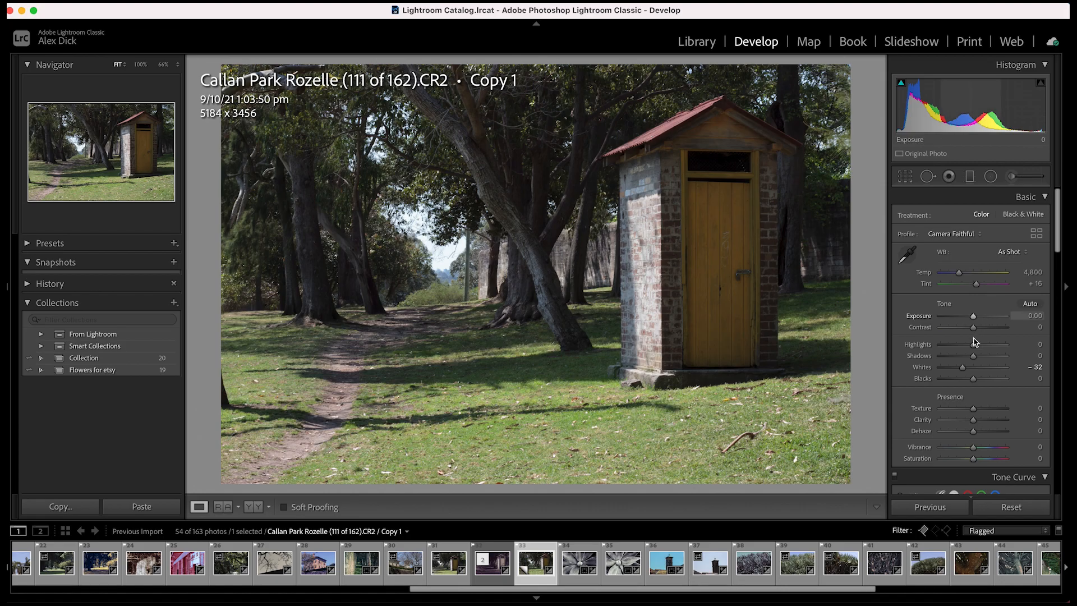
pyautogui.moveTo(976, 384)
pyautogui.mouseDown()
pyautogui.moveTo(871, 387)
pyautogui.moveTo(982, 379)
pyautogui.mouseUp()
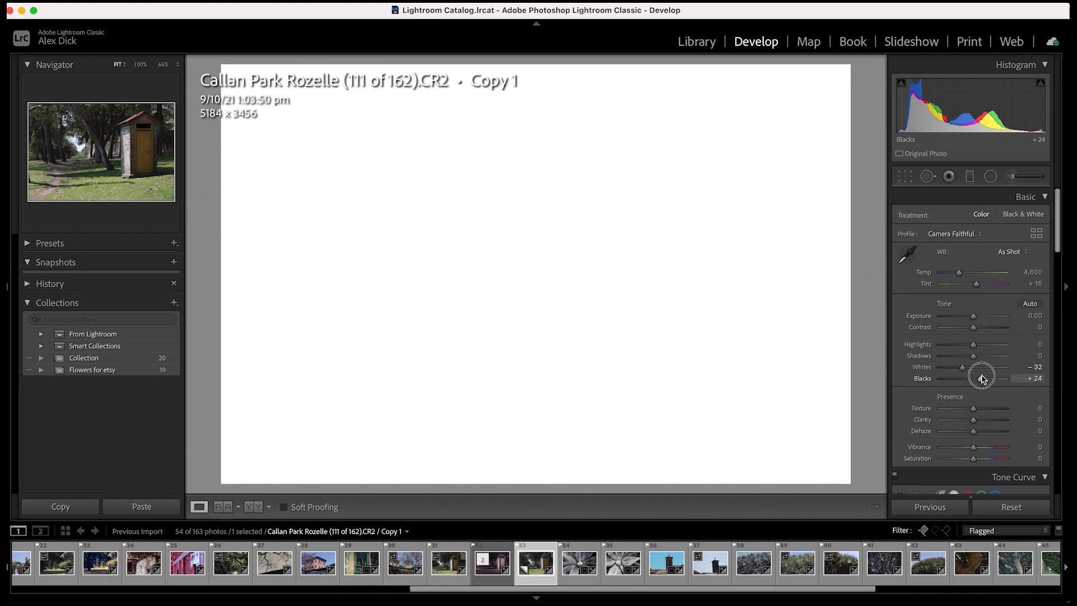
pyautogui.moveTo(982, 379); pyautogui.dragTo(982, 379)
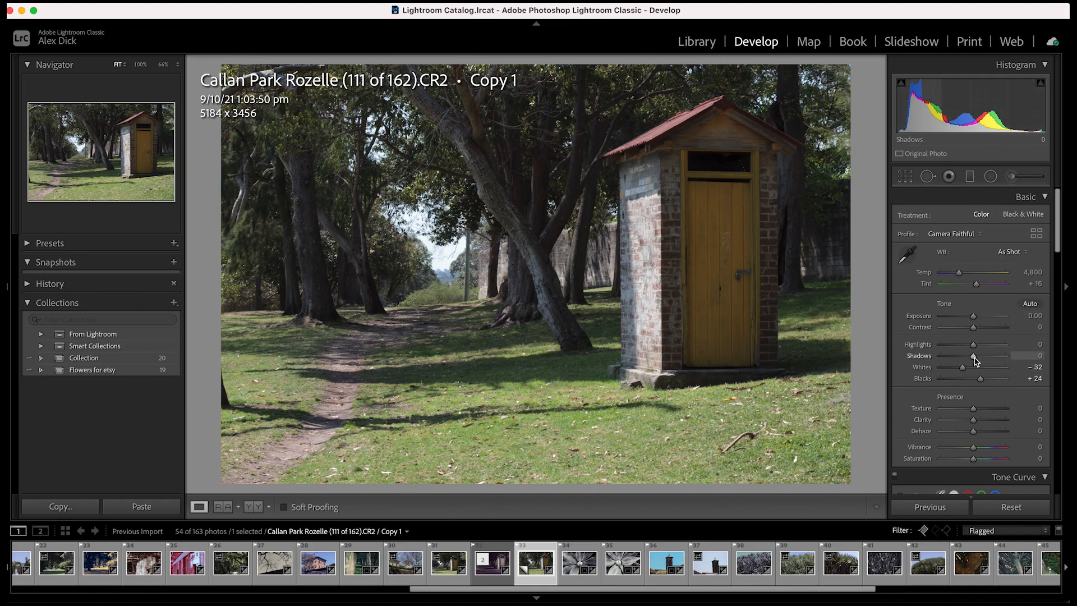
# Raise Shadows to +80 and compare the photo before and after the edits
pyautogui.moveTo(974, 359); pyautogui.dragTo(1002, 363)
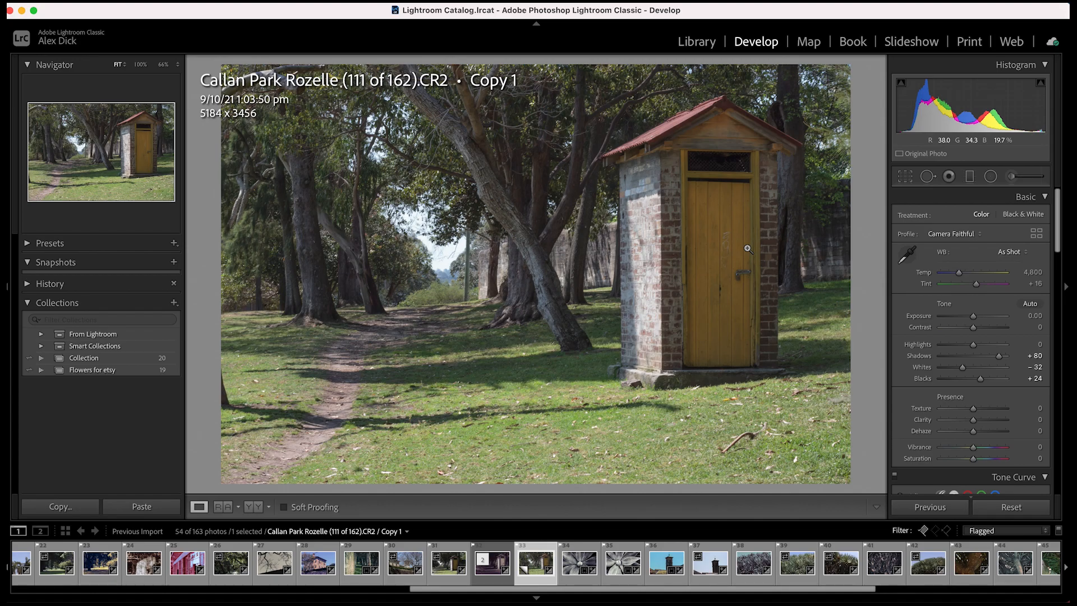
pyautogui.press('\\')
pyautogui.press('\\')
# Set the Presence adjustments to Texture +42, Clarity +26 and Dehaze +11
pyautogui.scroll(-4, 892, 307)
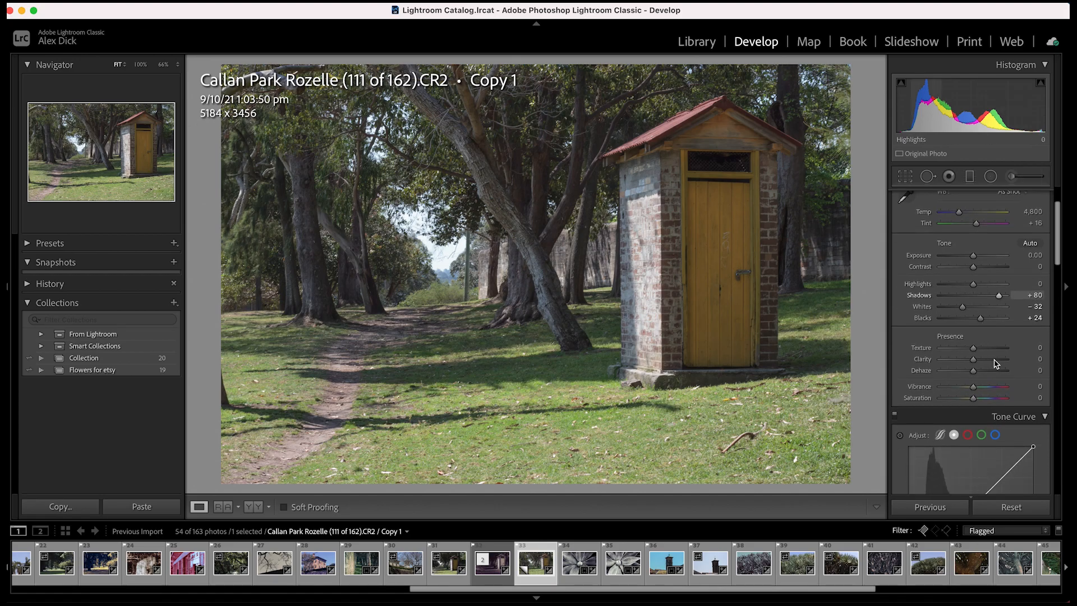
pyautogui.moveTo(975, 352)
pyautogui.mouseDown()
pyautogui.moveTo(1071, 351)
pyautogui.moveTo(1070, 368)
pyautogui.moveTo(1059, 349)
pyautogui.moveTo(1013, 339)
pyautogui.moveTo(889, 357)
pyautogui.moveTo(944, 342)
pyautogui.moveTo(991, 349)
pyautogui.mouseUp()
pyautogui.moveTo(991, 349); pyautogui.dragTo(989, 350)
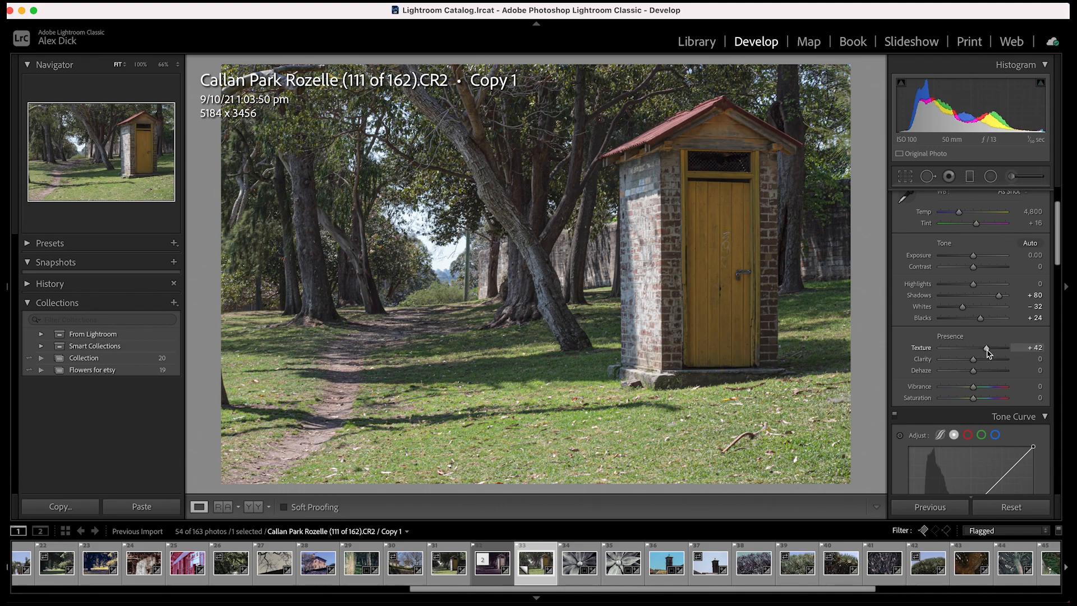
pyautogui.moveTo(974, 360); pyautogui.dragTo(1067, 359)
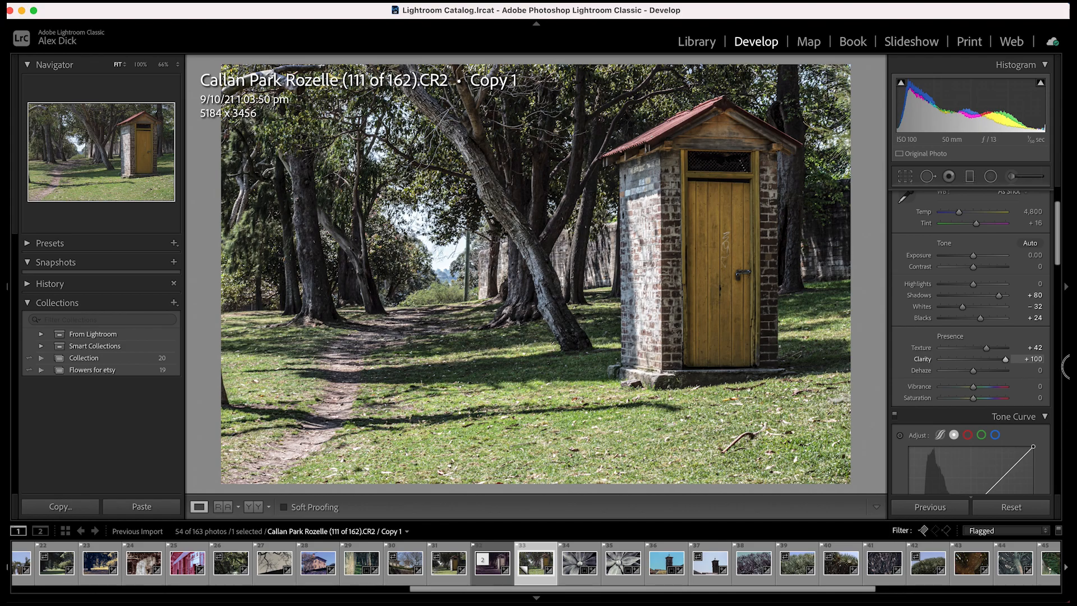
pyautogui.moveTo(1013, 362); pyautogui.dragTo(985, 365)
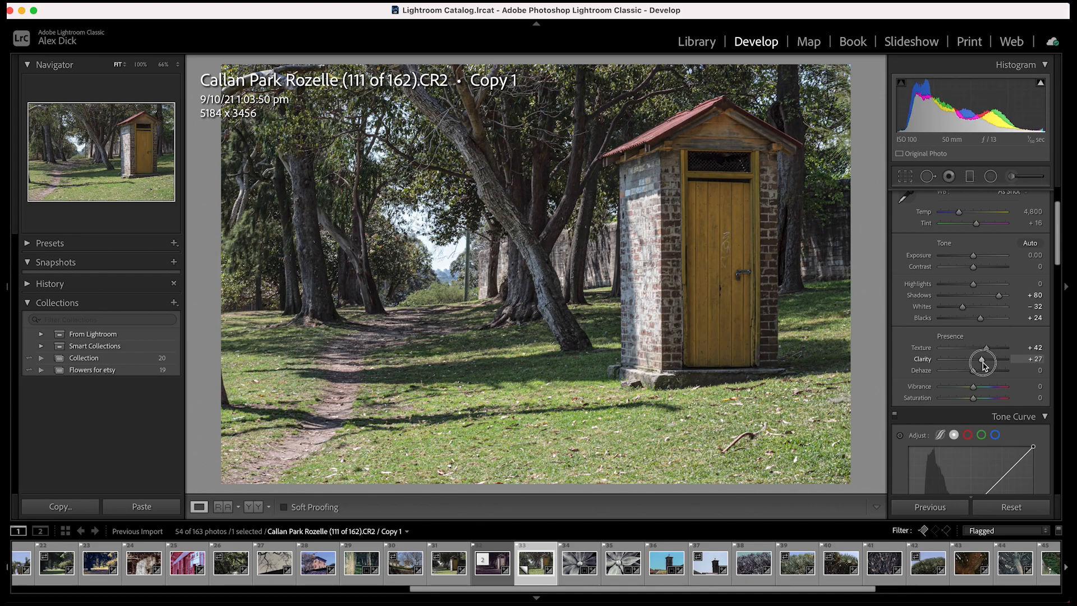
pyautogui.moveTo(975, 372)
pyautogui.mouseDown()
pyautogui.moveTo(939, 372)
pyautogui.moveTo(1051, 385)
pyautogui.moveTo(926, 372)
pyautogui.moveTo(1070, 385)
pyautogui.moveTo(894, 378)
pyautogui.moveTo(1034, 387)
pyautogui.moveTo(909, 372)
pyautogui.moveTo(977, 381)
pyautogui.mouseUp()
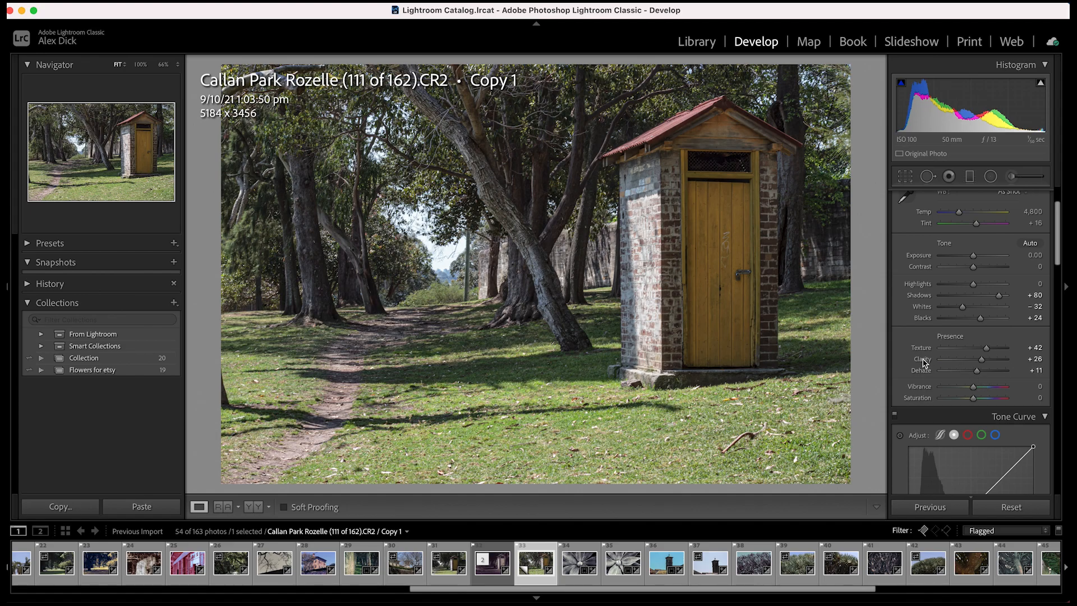
# Adjust the tone curve's end points, lowering the white point output to 252 and raising the black point output to 2
pyautogui.scroll(-5, 917, 327)
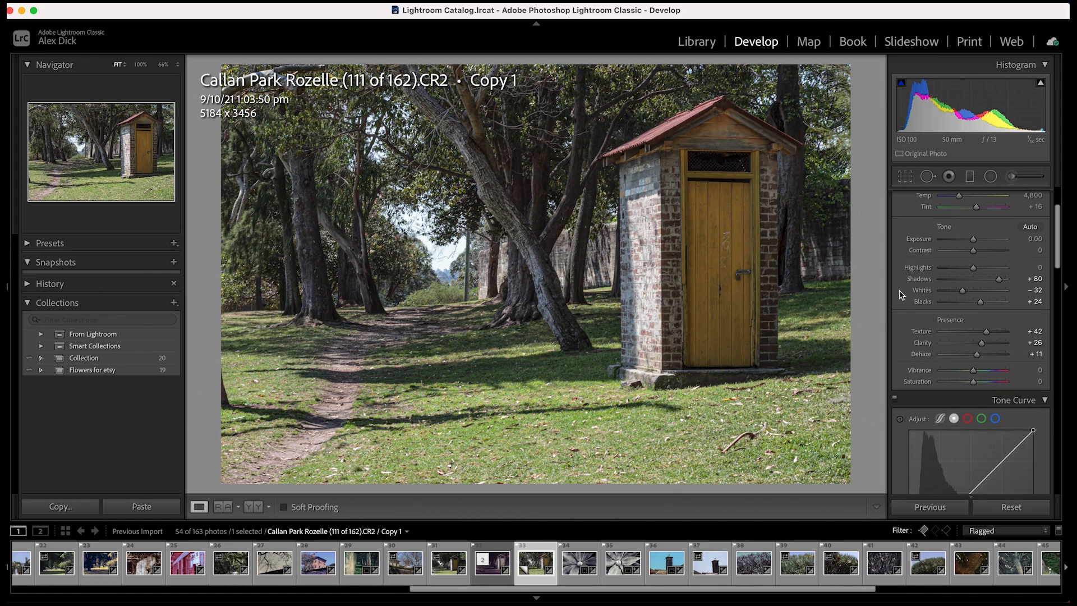
pyautogui.scroll(-1, 905, 274)
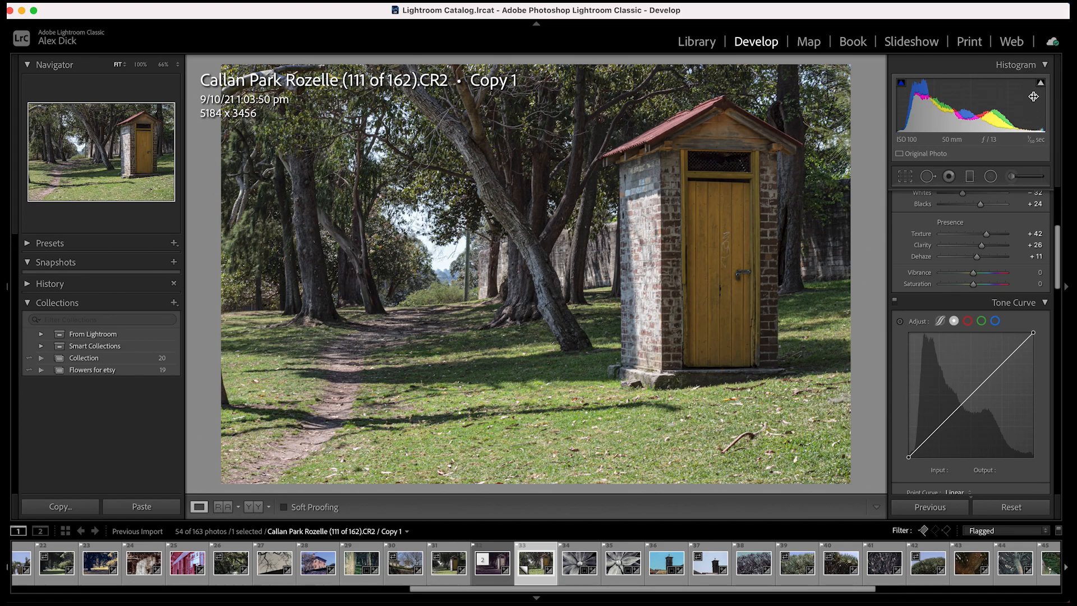
pyautogui.click(1041, 84)
pyautogui.moveTo(1032, 334); pyautogui.dragTo(1045, 336)
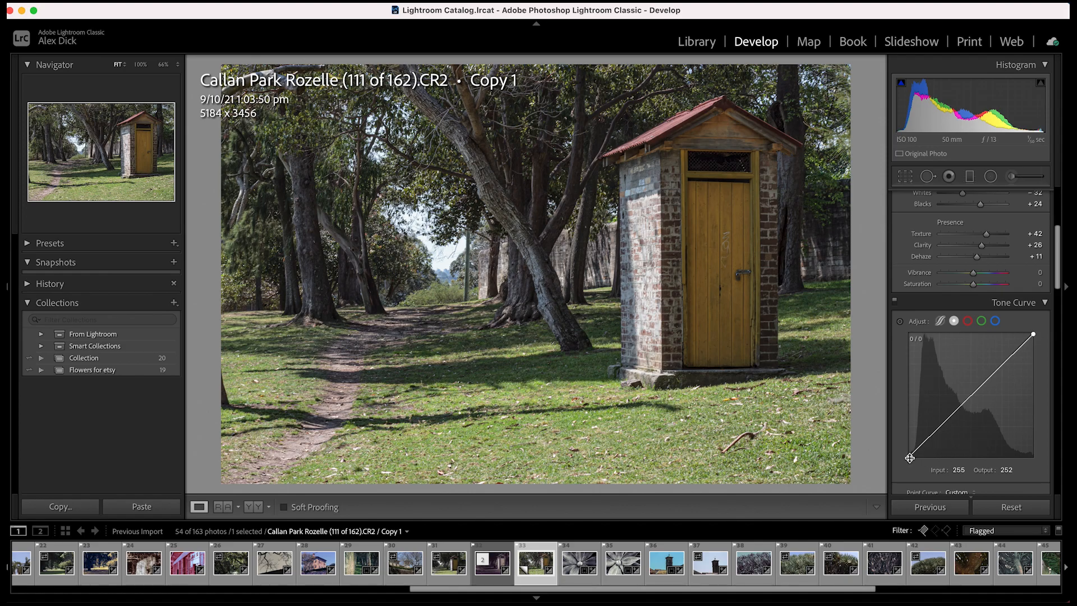
pyautogui.moveTo(909, 458); pyautogui.dragTo(909, 459)
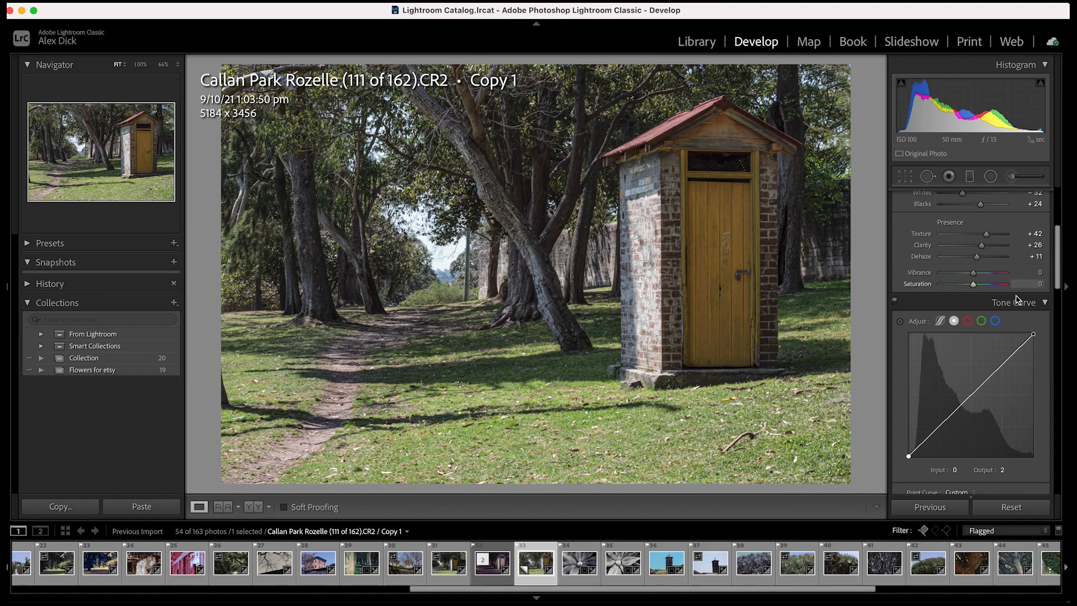
# Enable lens profile corrections and chromatic aberration removal for the photo
pyautogui.moveTo(1060, 239); pyautogui.dragTo(1065, 303)
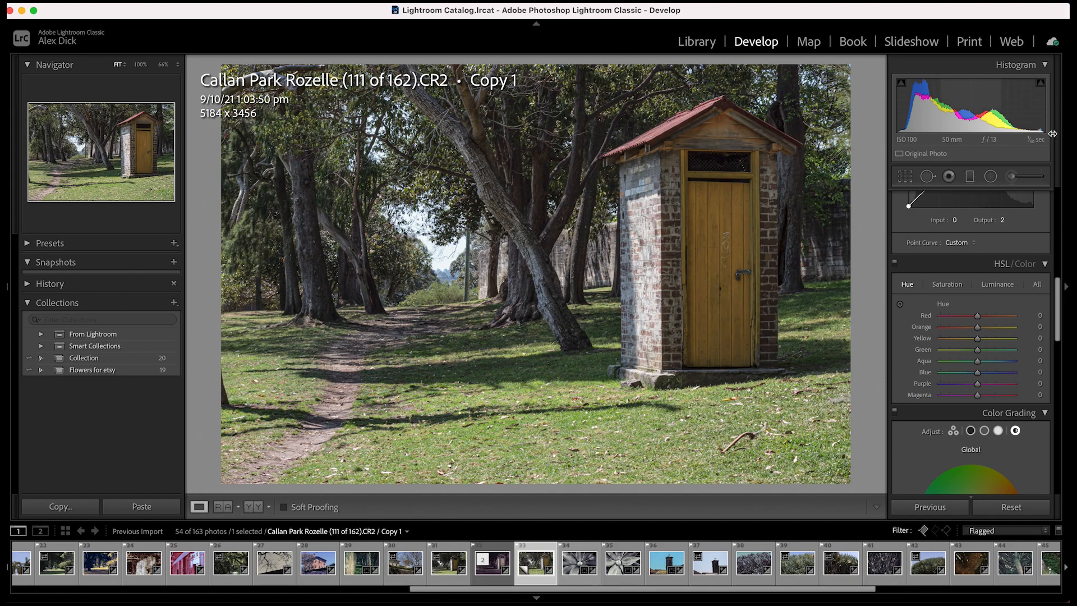
pyautogui.moveTo(1062, 300); pyautogui.dragTo(1066, 422)
pyautogui.click(902, 286)
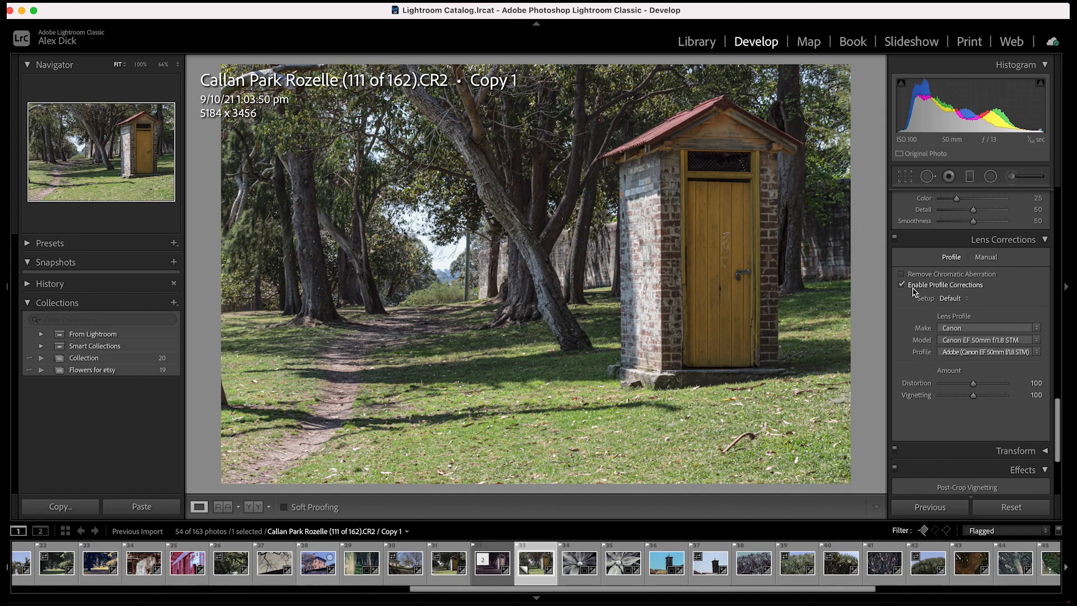
pyautogui.click(901, 274)
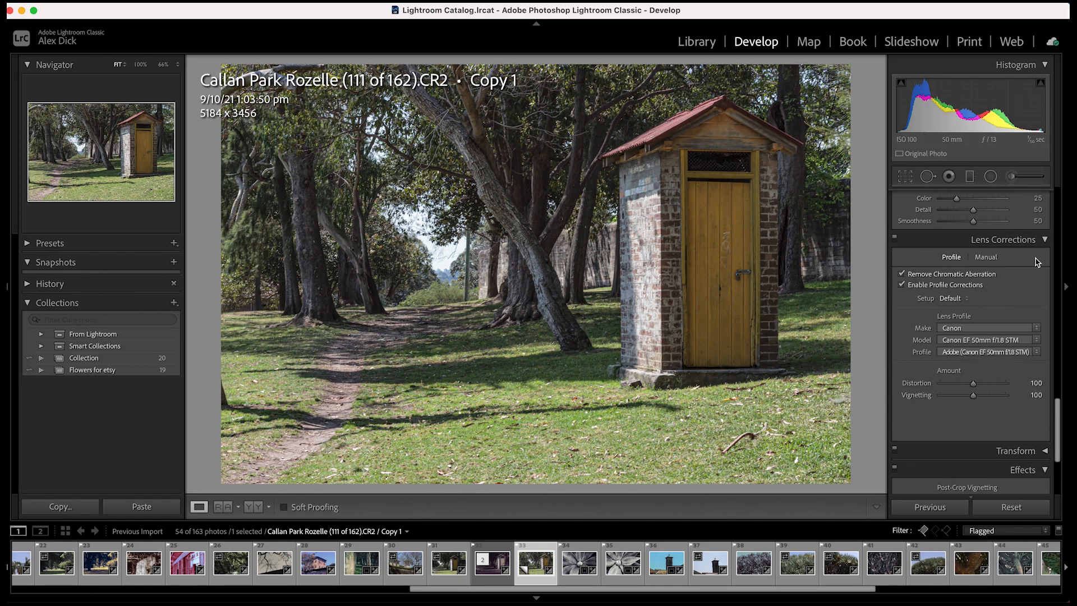
# Compare the photo with and without the lens profile corrections, leaving them enabled
pyautogui.click(902, 287)
pyautogui.click(902, 286)
pyautogui.click(903, 286)
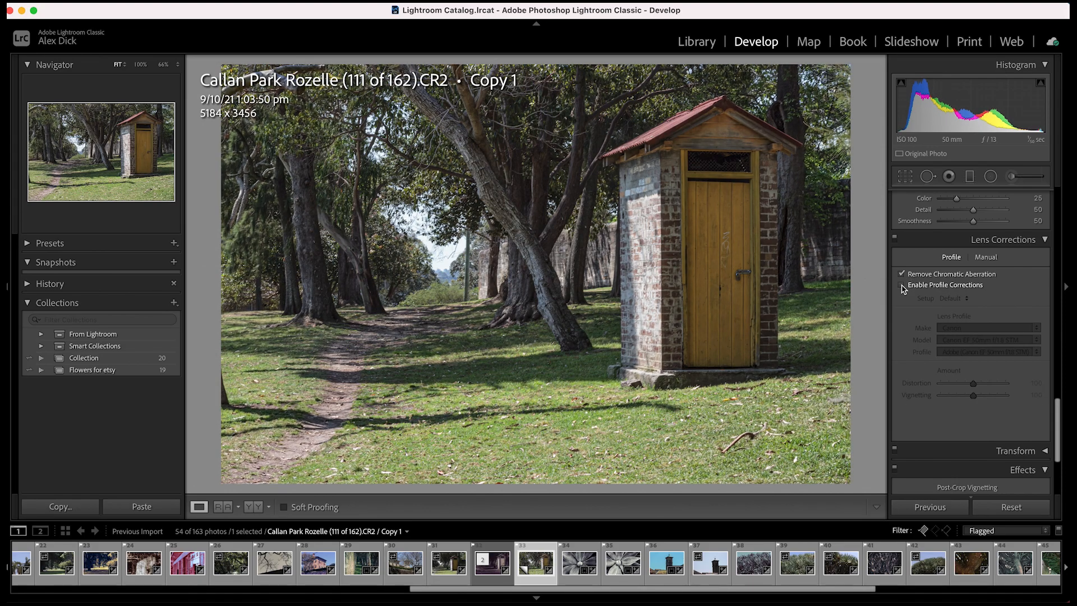
pyautogui.click(902, 286)
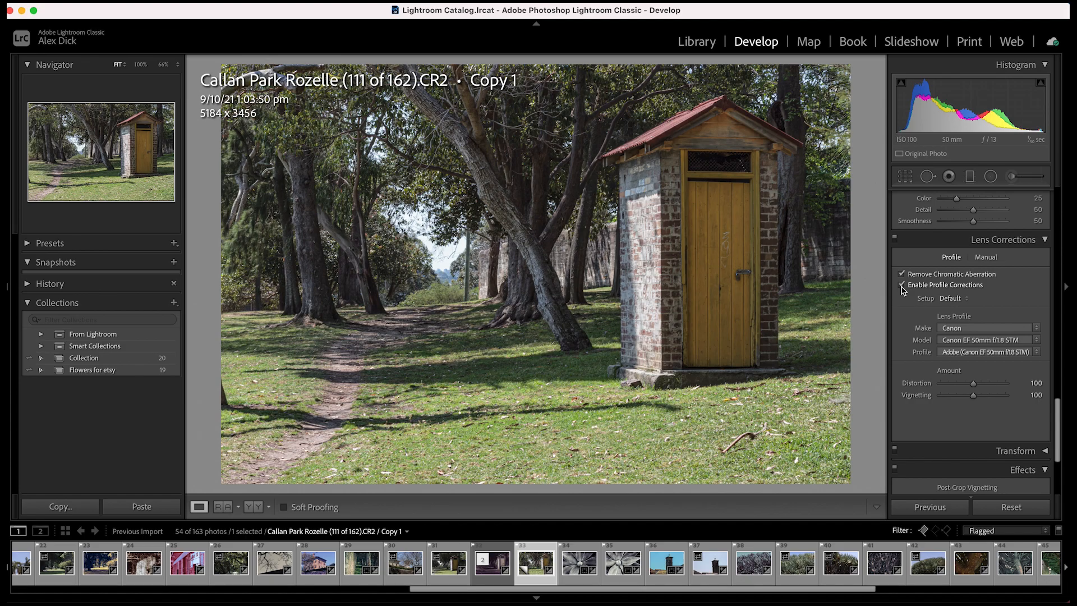
pyautogui.click(902, 286)
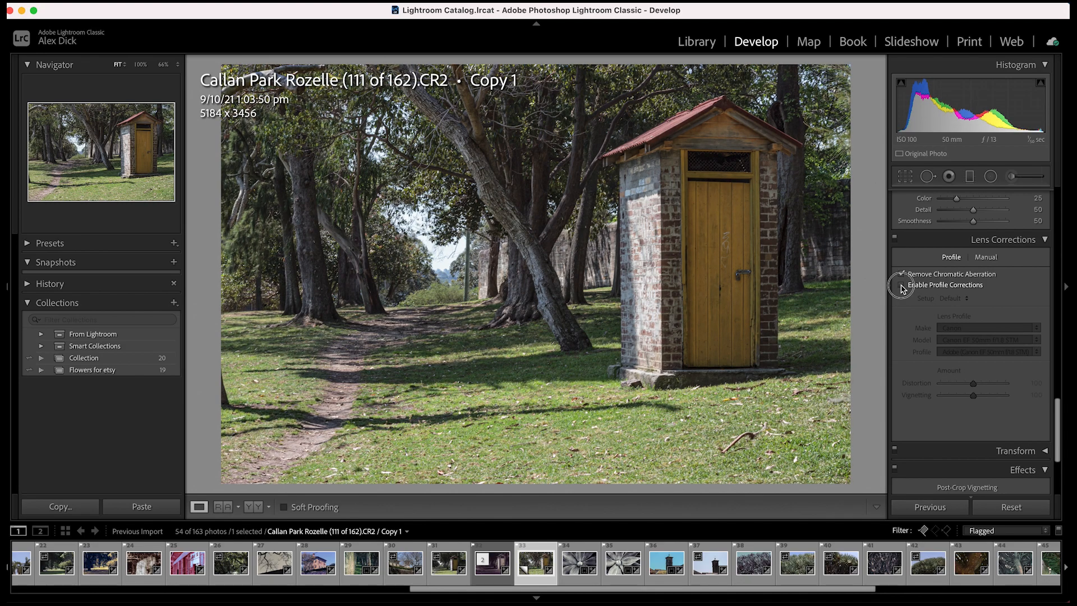
pyautogui.click(903, 286)
pyautogui.click(902, 286)
pyautogui.click(902, 286)
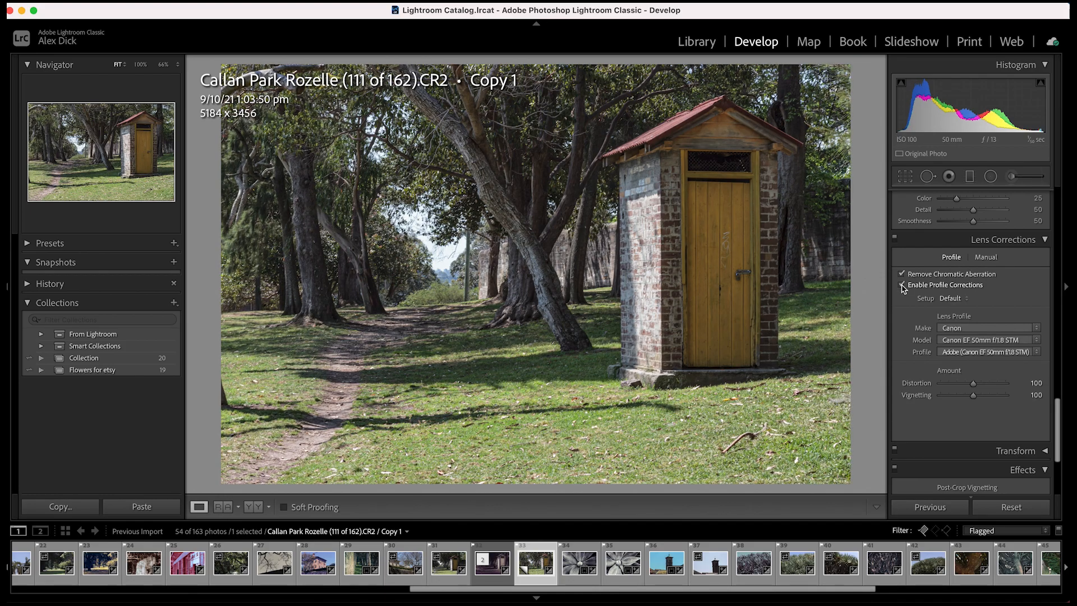
pyautogui.click(902, 288)
pyautogui.click(902, 287)
# Change the photo's treatment to Black & White
pyautogui.moveTo(1060, 431); pyautogui.dragTo(1053, 181)
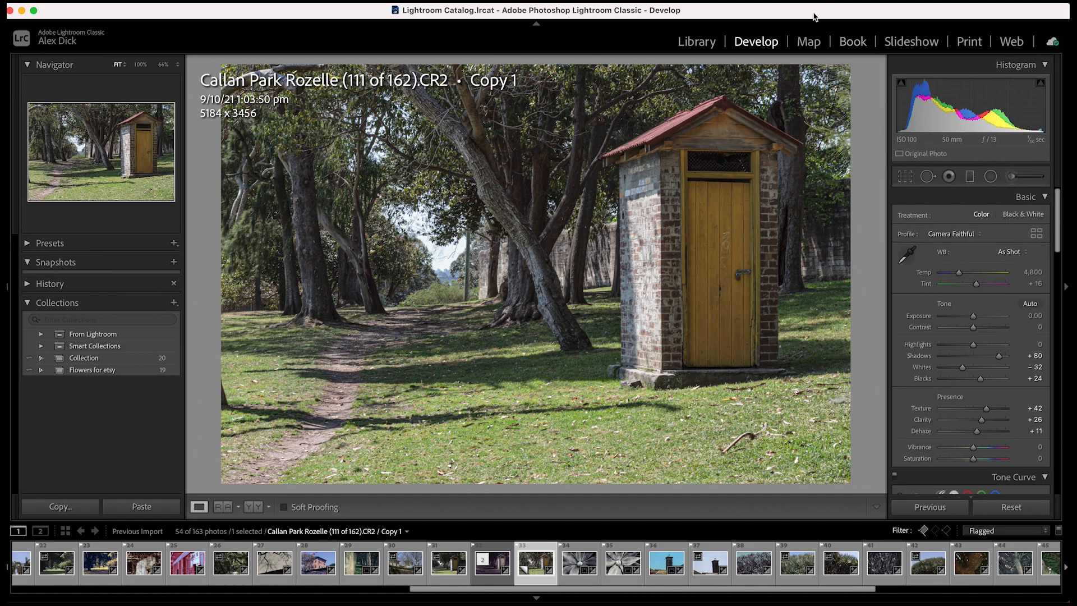
pyautogui.click(1025, 216)
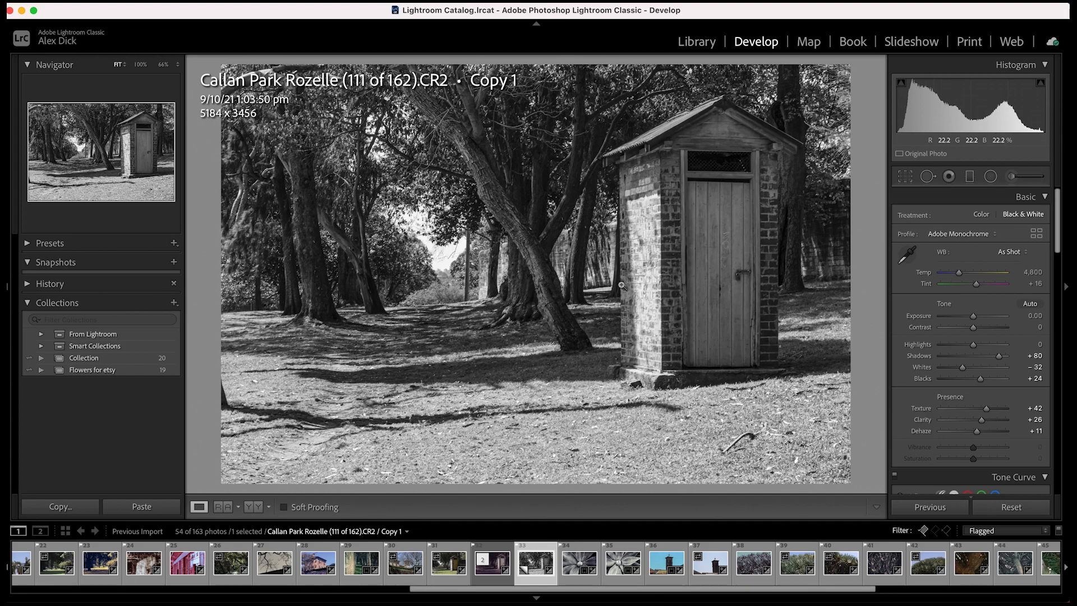
# Set the Black & White Mix to Green -34, Orange -23 and Yellow +47
pyautogui.scroll(-2, 954, 320)
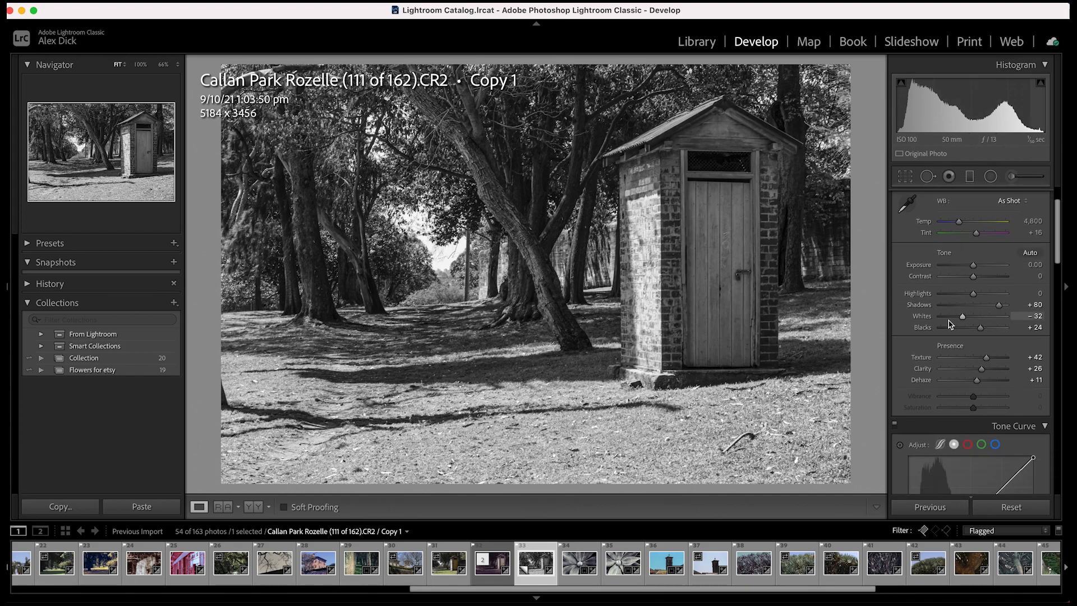
pyautogui.scroll(-5, 950, 324)
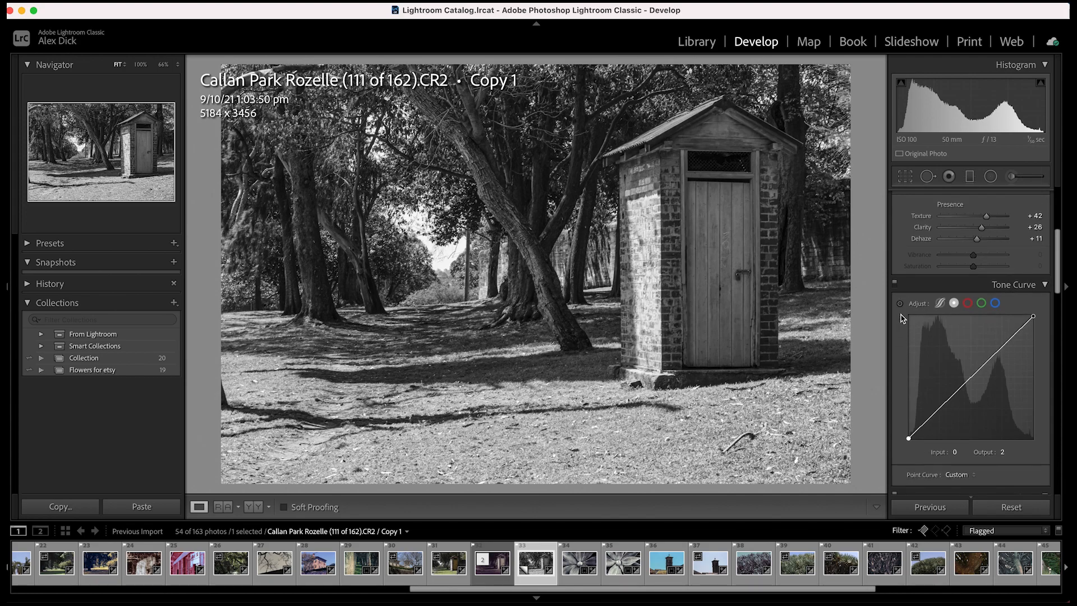
pyautogui.scroll(-8, 901, 318)
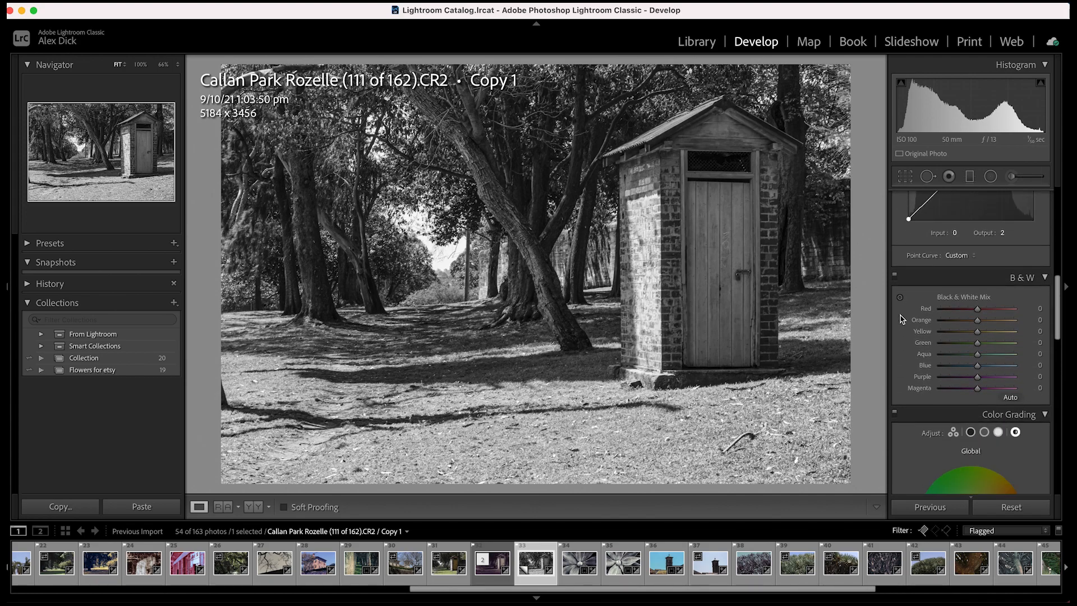
pyautogui.scroll(-1, 902, 318)
pyautogui.scroll(-1, 901, 318)
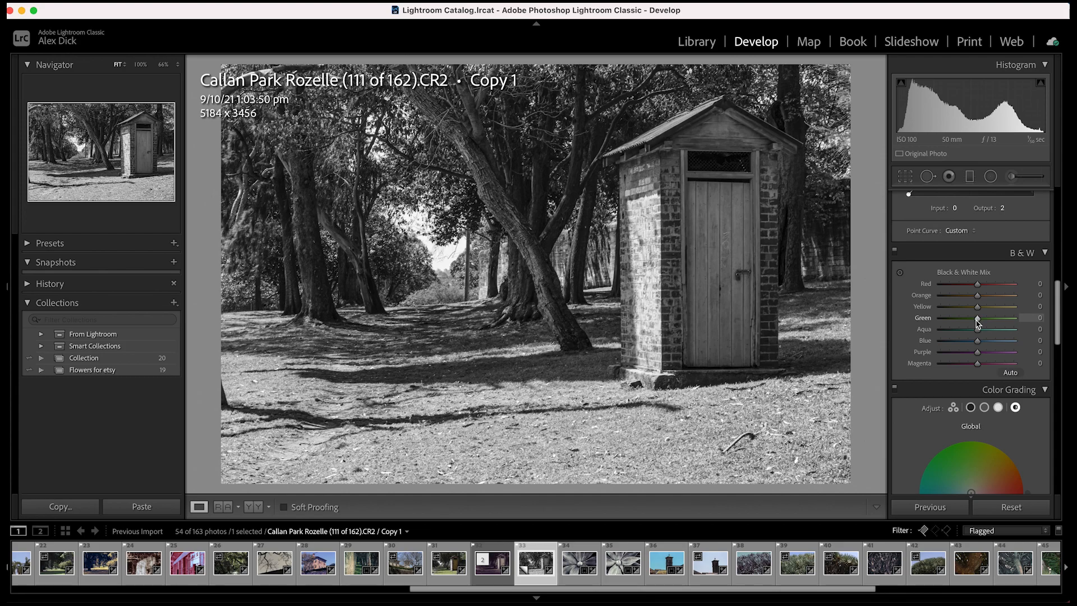
pyautogui.moveTo(978, 321); pyautogui.dragTo(966, 320)
pyautogui.moveTo(980, 284)
pyautogui.mouseDown()
pyautogui.moveTo(981, 299)
pyautogui.moveTo(969, 295)
pyautogui.moveTo(989, 293)
pyautogui.moveTo(940, 302)
pyautogui.moveTo(1018, 295)
pyautogui.moveTo(954, 297)
pyautogui.moveTo(992, 306)
pyautogui.moveTo(1010, 305)
pyautogui.moveTo(1003, 291)
pyautogui.moveTo(921, 284)
pyautogui.moveTo(994, 282)
pyautogui.moveTo(954, 290)
pyautogui.moveTo(978, 297)
pyautogui.moveTo(926, 285)
pyautogui.moveTo(969, 293)
pyautogui.moveTo(996, 283)
pyautogui.moveTo(926, 294)
pyautogui.moveTo(979, 286)
pyautogui.moveTo(965, 297)
pyautogui.moveTo(986, 296)
pyautogui.mouseUp()
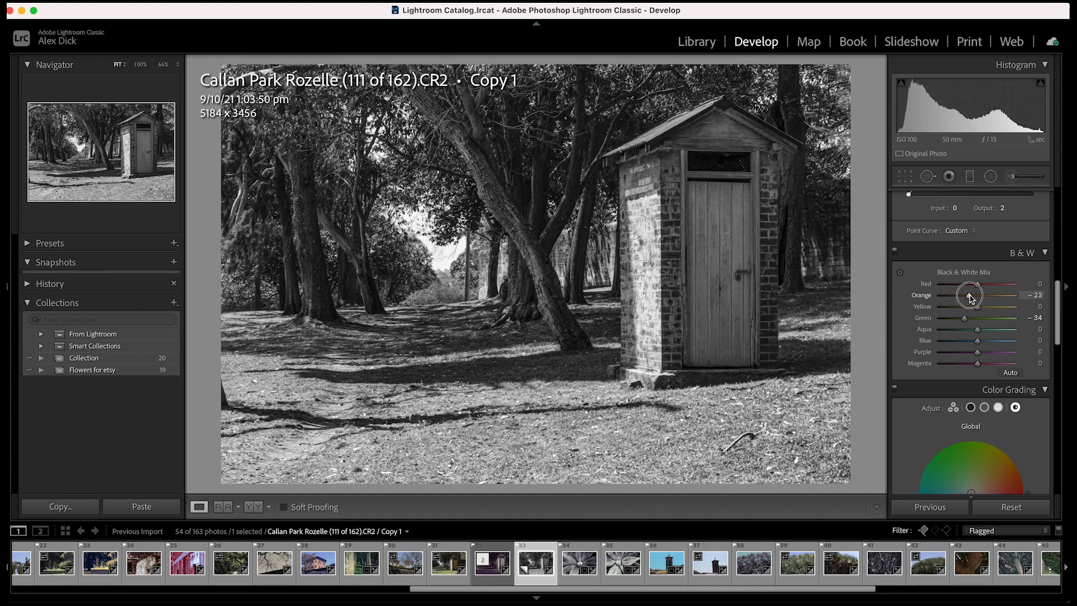
pyautogui.moveTo(979, 311)
pyautogui.mouseDown()
pyautogui.moveTo(895, 308)
pyautogui.moveTo(1051, 295)
pyautogui.moveTo(948, 303)
pyautogui.moveTo(993, 308)
pyautogui.mouseUp()
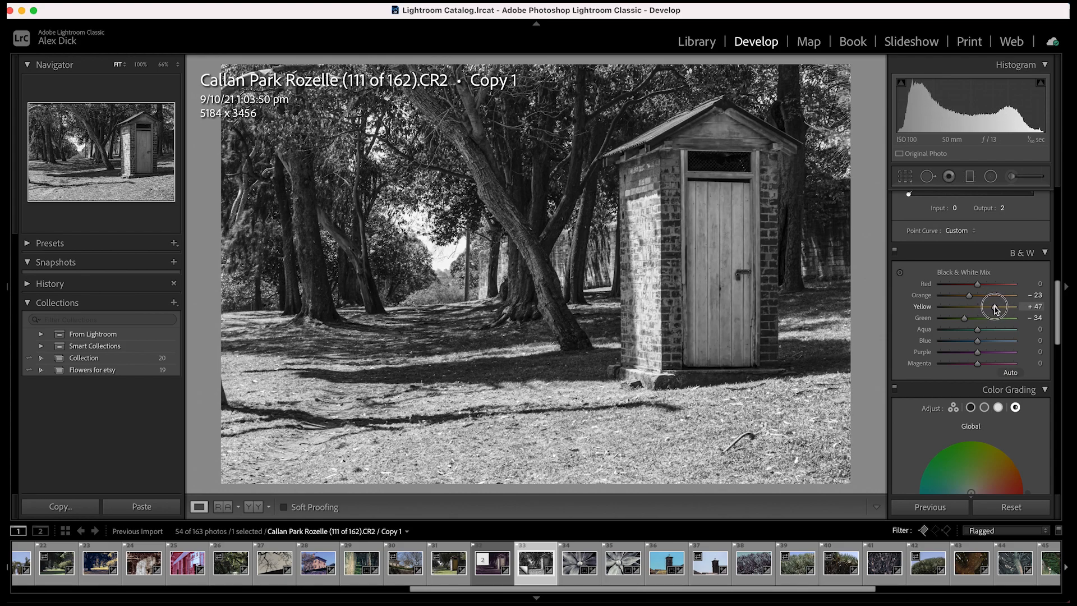
pyautogui.moveTo(995, 309); pyautogui.dragTo(994, 309)
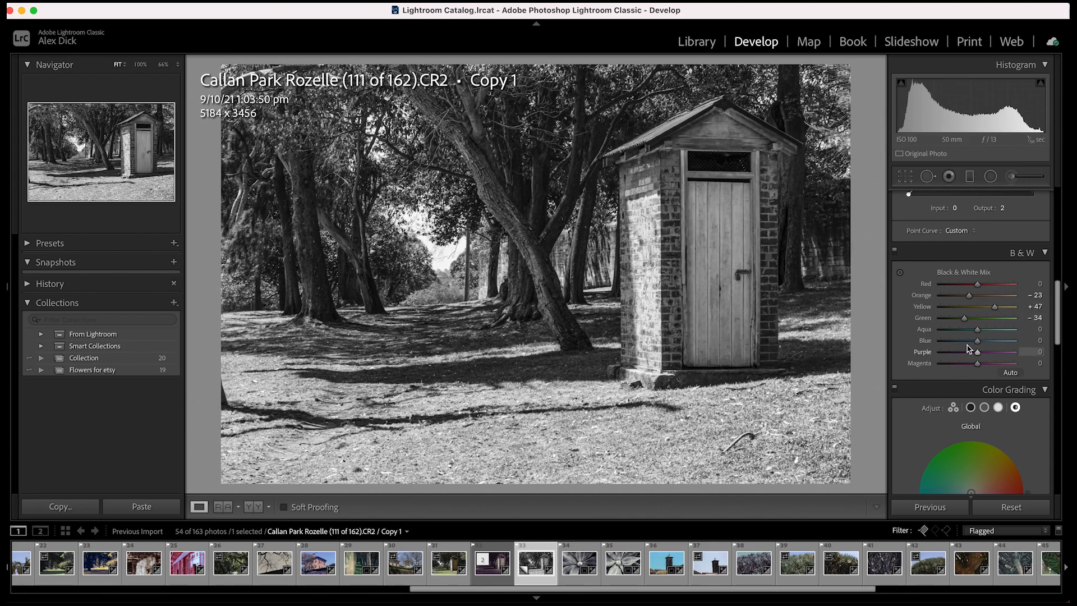
# Set the Black & White Mix to Aqua +4, Blue +39, Purple +23 and Magenta -10
pyautogui.moveTo(979, 331); pyautogui.dragTo(1014, 330)
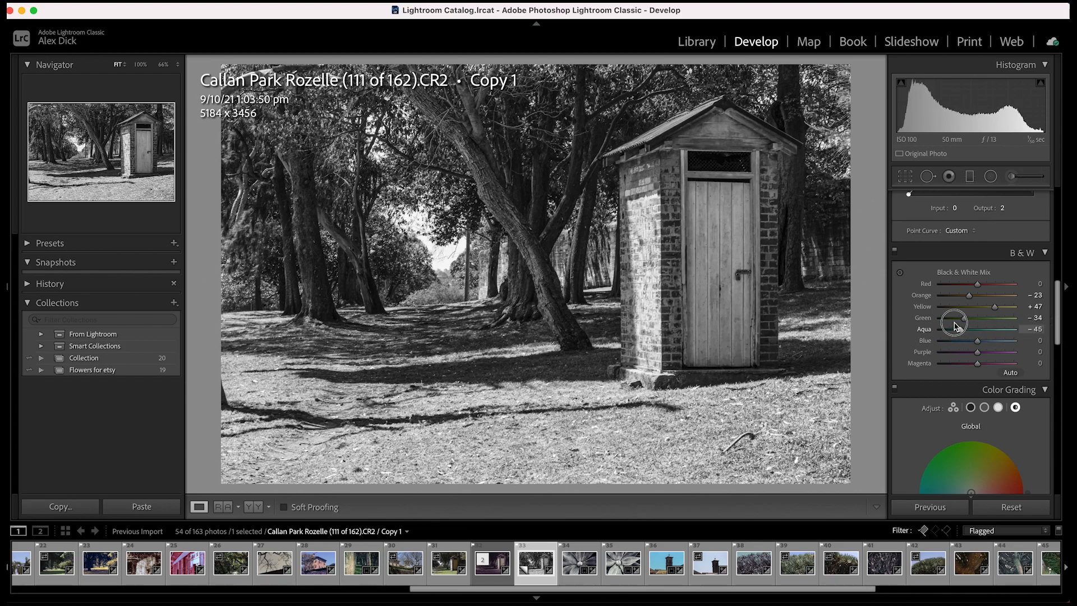
pyautogui.moveTo(1015, 330)
pyautogui.mouseDown()
pyautogui.moveTo(961, 328)
pyautogui.moveTo(1005, 330)
pyautogui.moveTo(978, 333)
pyautogui.moveTo(981, 346)
pyautogui.moveTo(892, 337)
pyautogui.moveTo(967, 336)
pyautogui.moveTo(1058, 314)
pyautogui.moveTo(926, 339)
pyautogui.moveTo(1034, 325)
pyautogui.moveTo(933, 344)
pyautogui.moveTo(1019, 345)
pyautogui.moveTo(945, 344)
pyautogui.moveTo(1005, 344)
pyautogui.mouseUp()
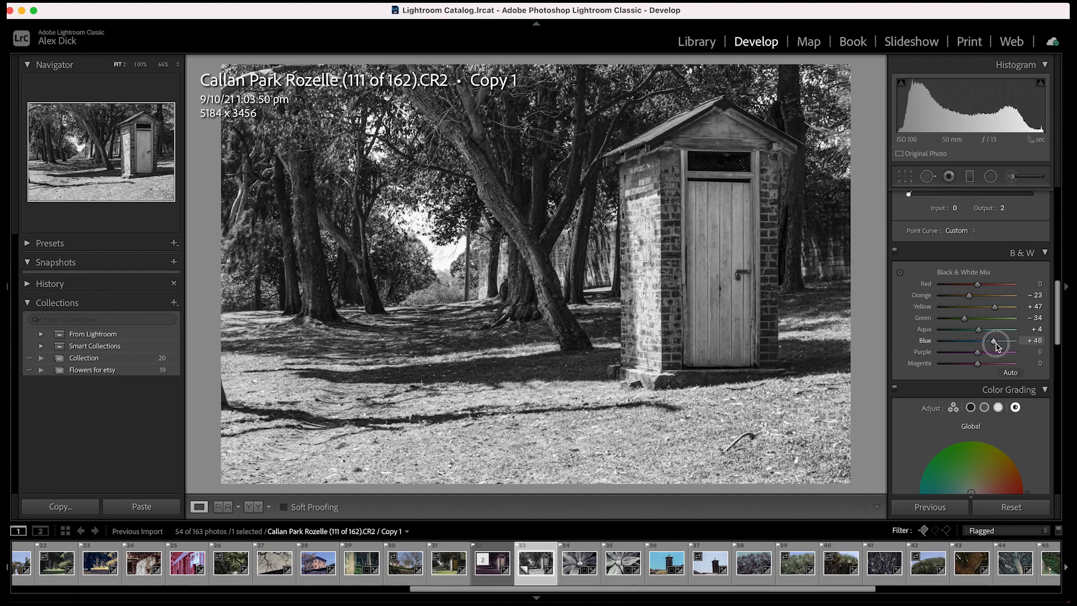
pyautogui.moveTo(1002, 344)
pyautogui.mouseDown()
pyautogui.moveTo(880, 356)
pyautogui.moveTo(990, 348)
pyautogui.mouseUp()
pyautogui.moveTo(995, 343)
pyautogui.mouseDown()
pyautogui.moveTo(909, 344)
pyautogui.moveTo(1061, 343)
pyautogui.moveTo(774, 346)
pyautogui.moveTo(1000, 354)
pyautogui.moveTo(989, 343)
pyautogui.mouseUp()
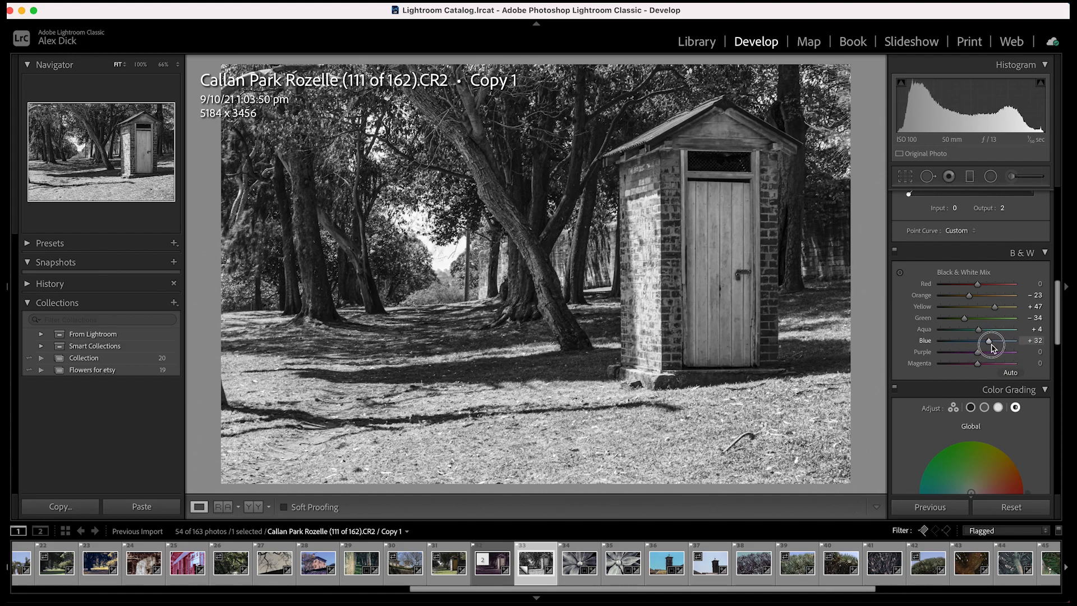
pyautogui.moveTo(1004, 348); pyautogui.dragTo(989, 349)
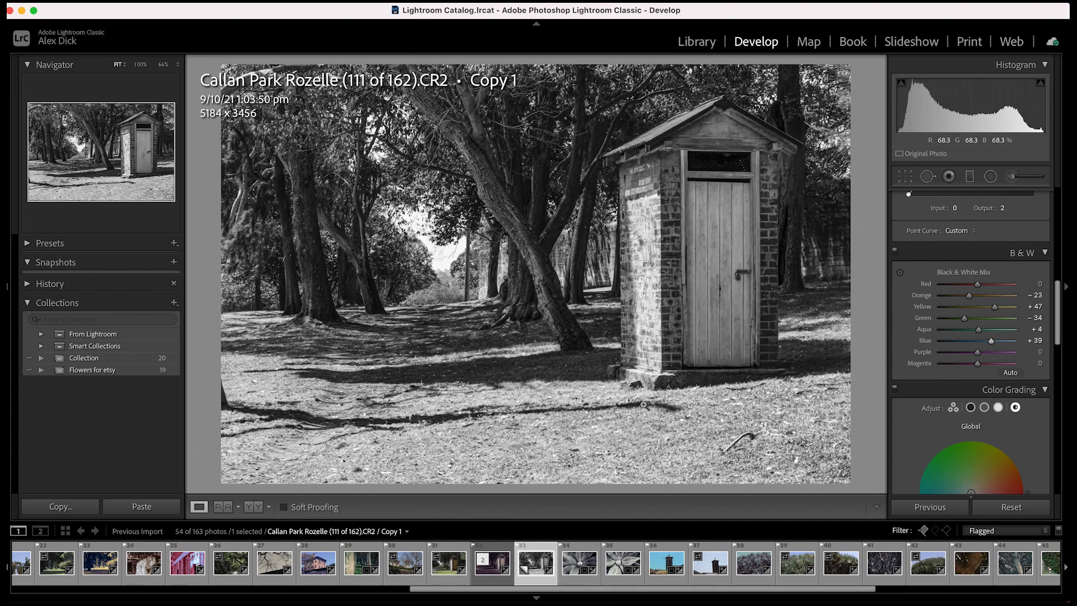
pyautogui.moveTo(979, 357)
pyautogui.mouseDown()
pyautogui.moveTo(1038, 352)
pyautogui.moveTo(926, 356)
pyautogui.moveTo(1068, 367)
pyautogui.moveTo(950, 361)
pyautogui.moveTo(1066, 360)
pyautogui.moveTo(979, 353)
pyautogui.moveTo(1049, 345)
pyautogui.moveTo(974, 354)
pyautogui.moveTo(987, 351)
pyautogui.moveTo(981, 363)
pyautogui.moveTo(881, 363)
pyautogui.moveTo(1013, 363)
pyautogui.moveTo(975, 370)
pyautogui.mouseUp()
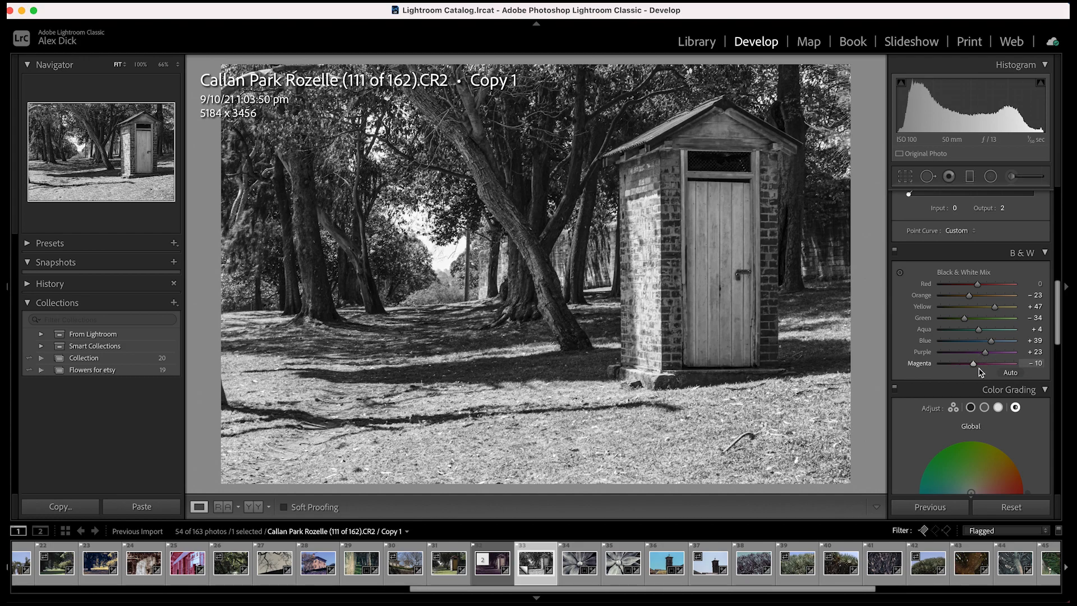
# Look through the three-way, shadows, midtones, highlights and global Color Grading views, and set the global hue to 137
pyautogui.scroll(-5, 1057, 302)
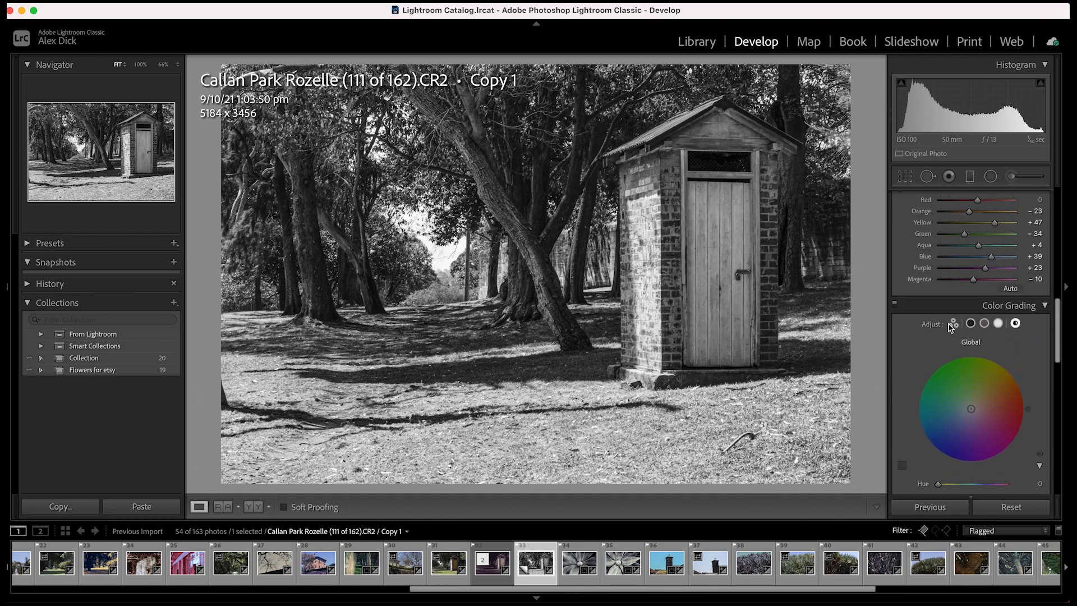
pyautogui.click(953, 325)
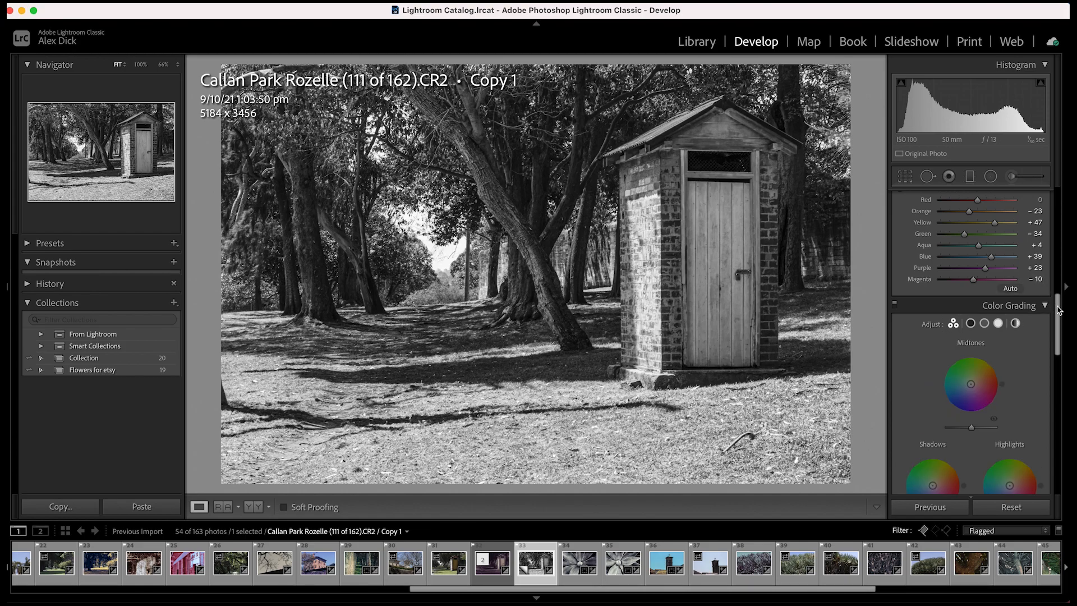
pyautogui.moveTo(1058, 310); pyautogui.dragTo(1059, 331)
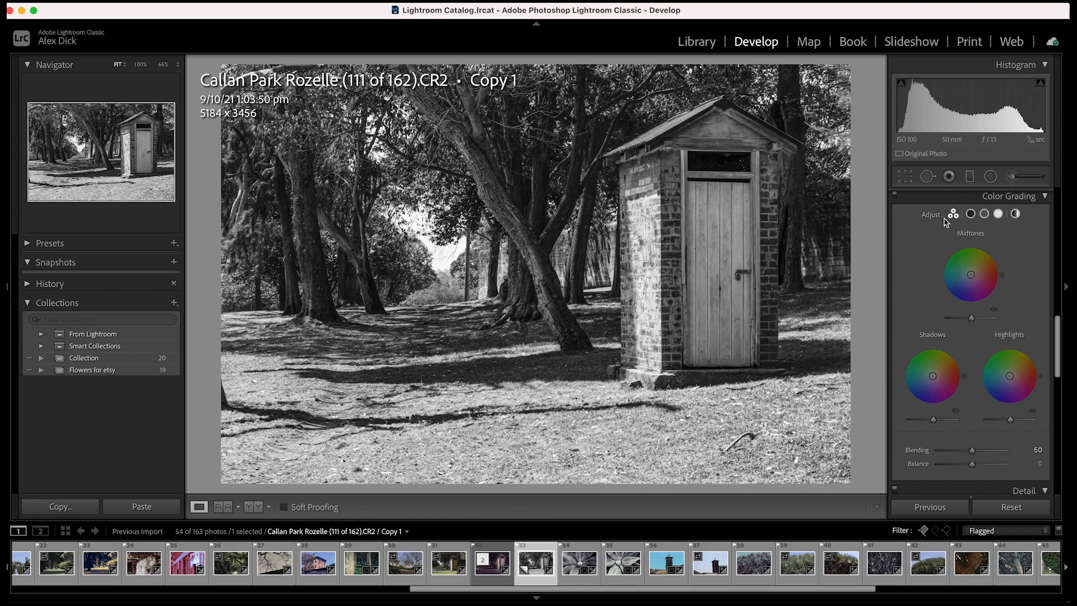
pyautogui.click(971, 215)
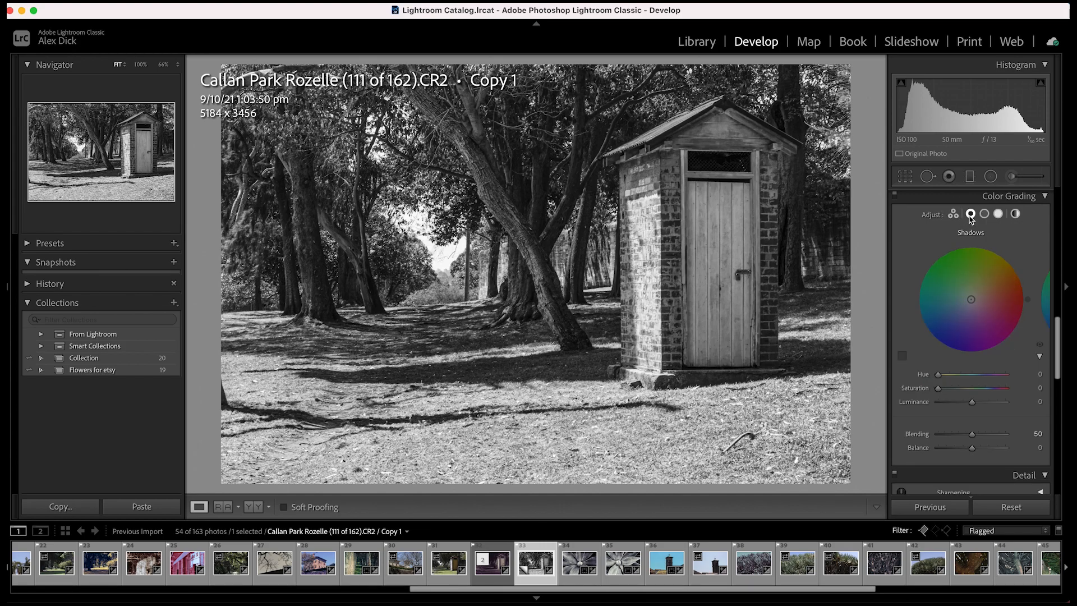
pyautogui.click(985, 214)
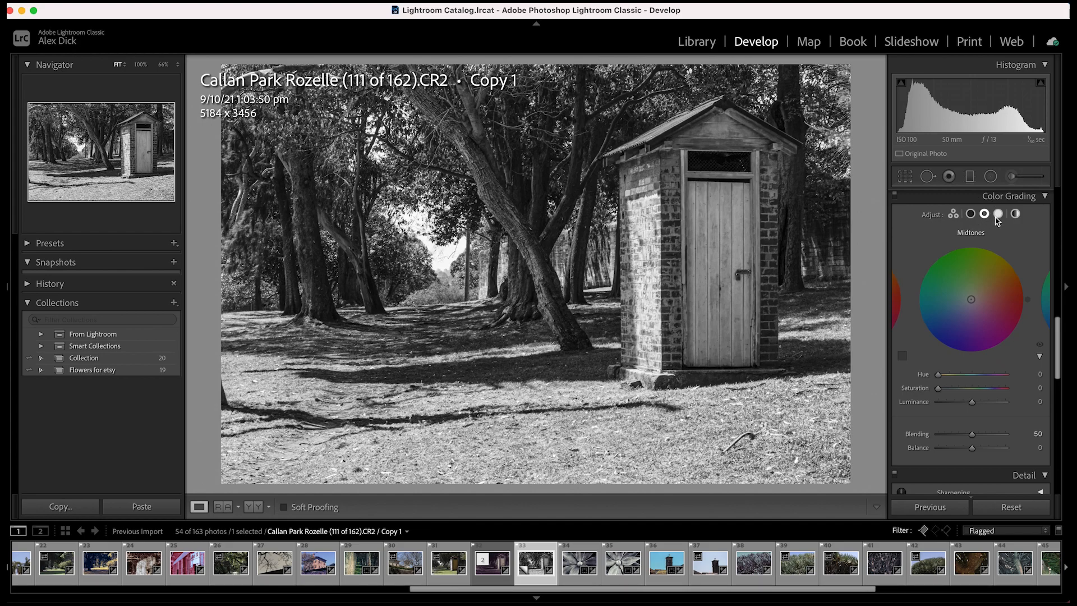
pyautogui.click(999, 215)
pyautogui.click(1015, 214)
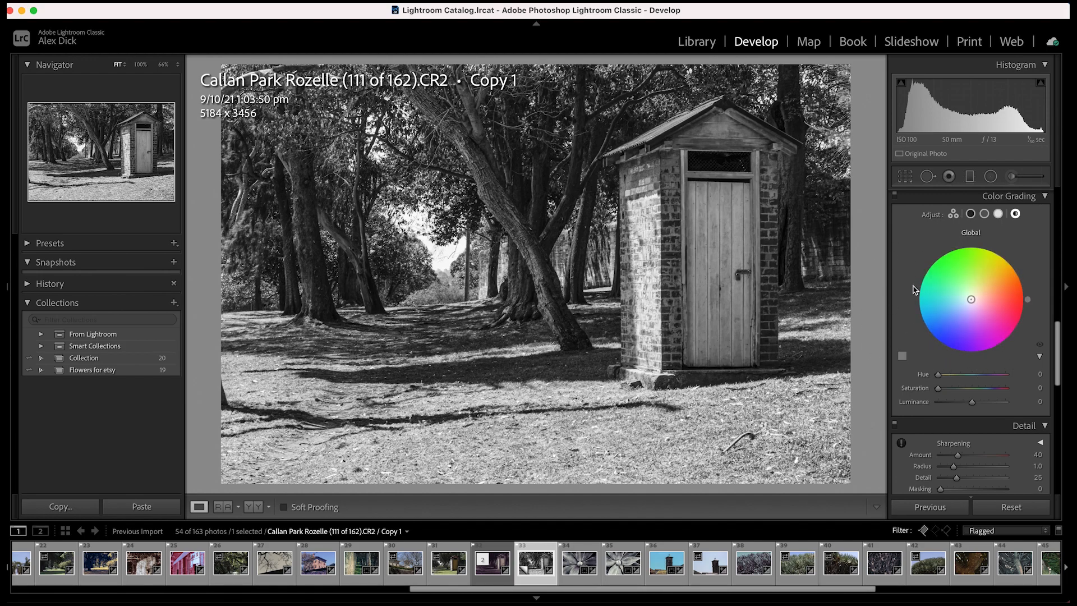
pyautogui.click(931, 264)
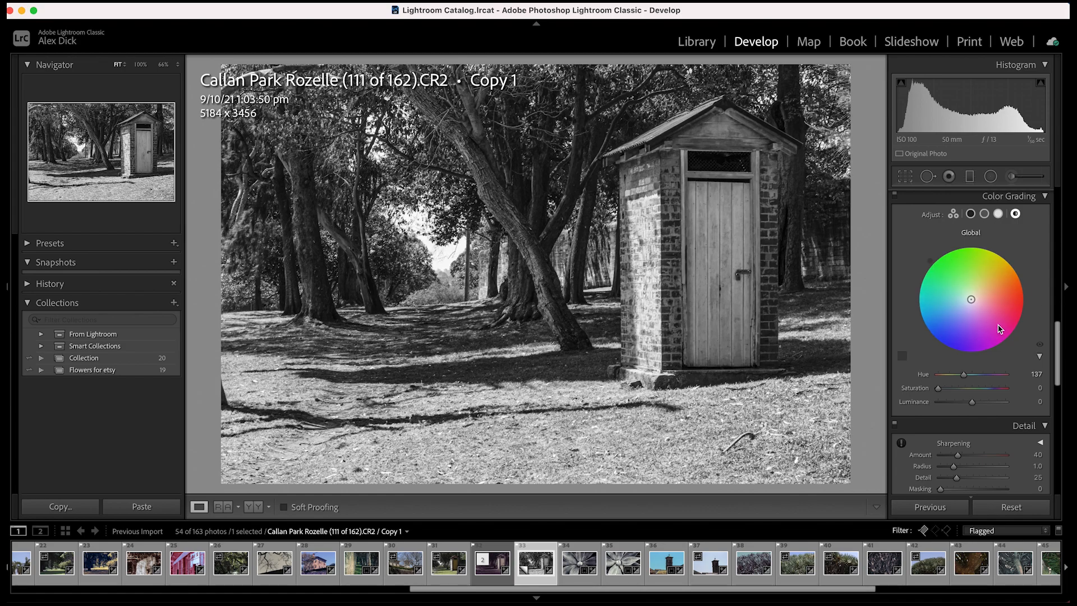
# Try blue and red tints on the shadows in Color Grading, settling on a blue with Hue 232 and Saturation 68
pyautogui.click(971, 215)
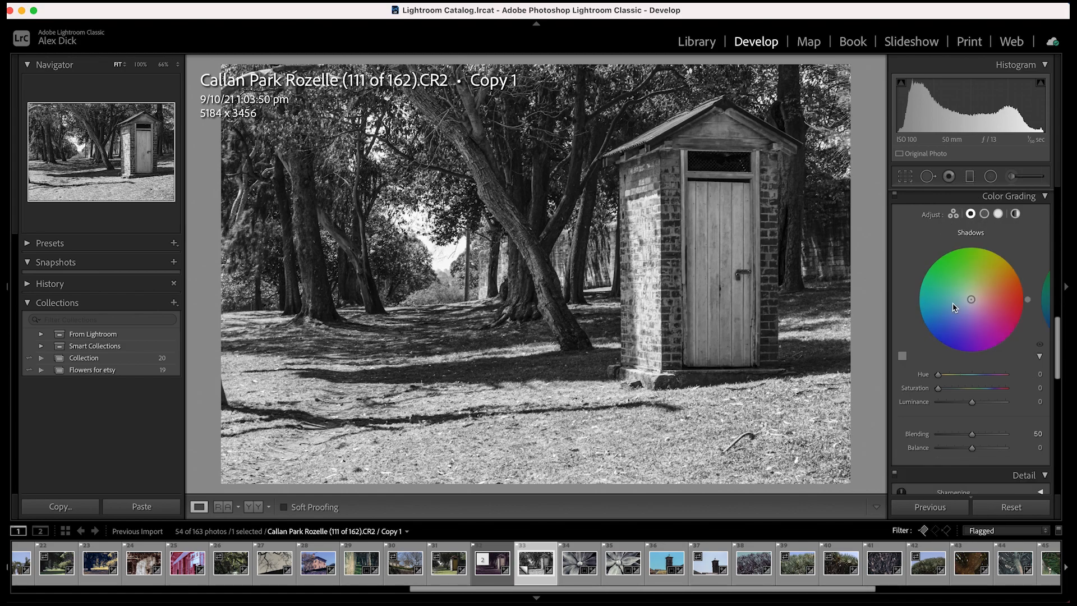
pyautogui.moveTo(974, 305); pyautogui.dragTo(941, 335)
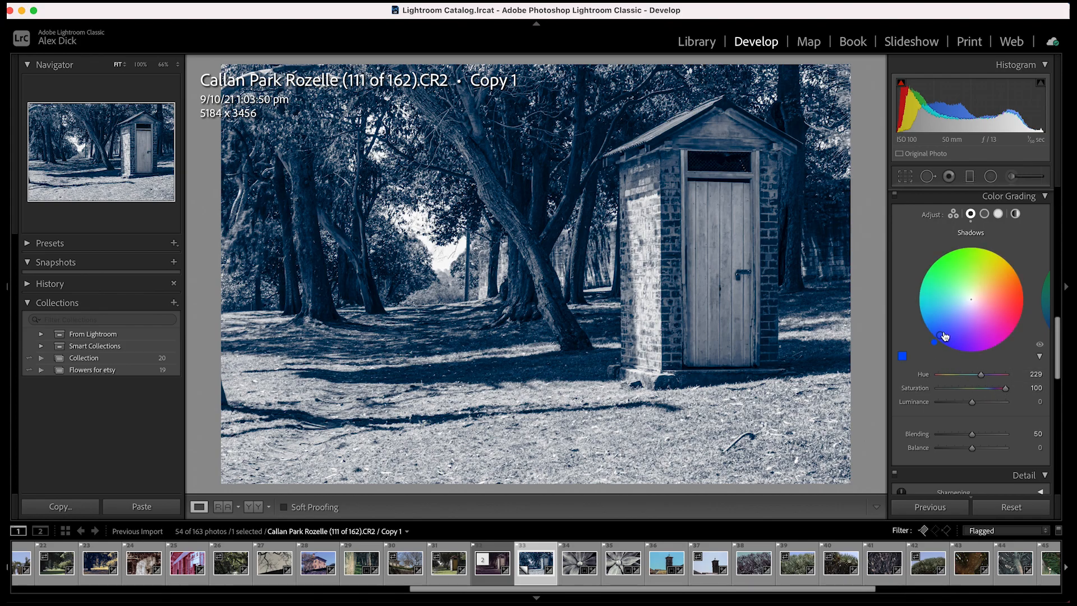
pyautogui.moveTo(940, 335); pyautogui.dragTo(1015, 309)
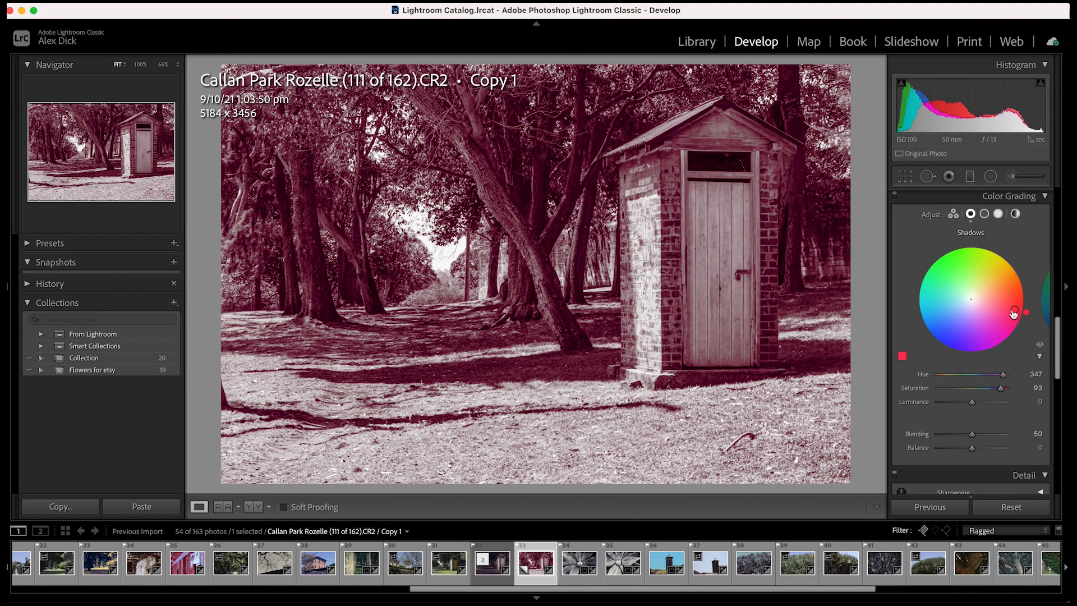
pyautogui.moveTo(1016, 314); pyautogui.dragTo(941, 335)
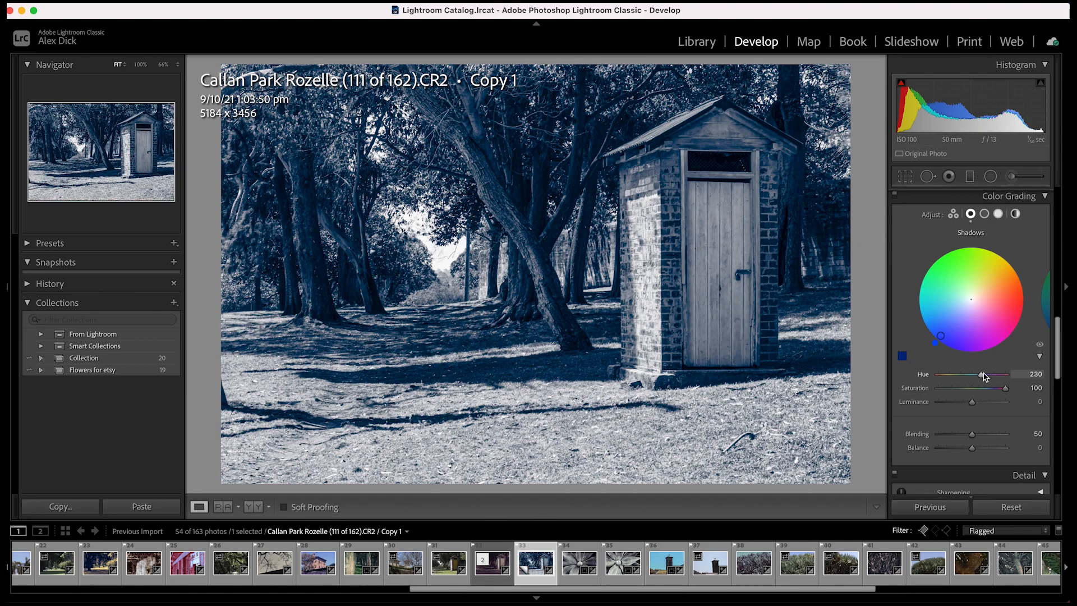
pyautogui.moveTo(983, 379)
pyautogui.mouseDown()
pyautogui.moveTo(938, 379)
pyautogui.moveTo(995, 379)
pyautogui.moveTo(923, 378)
pyautogui.moveTo(975, 379)
pyautogui.mouseUp()
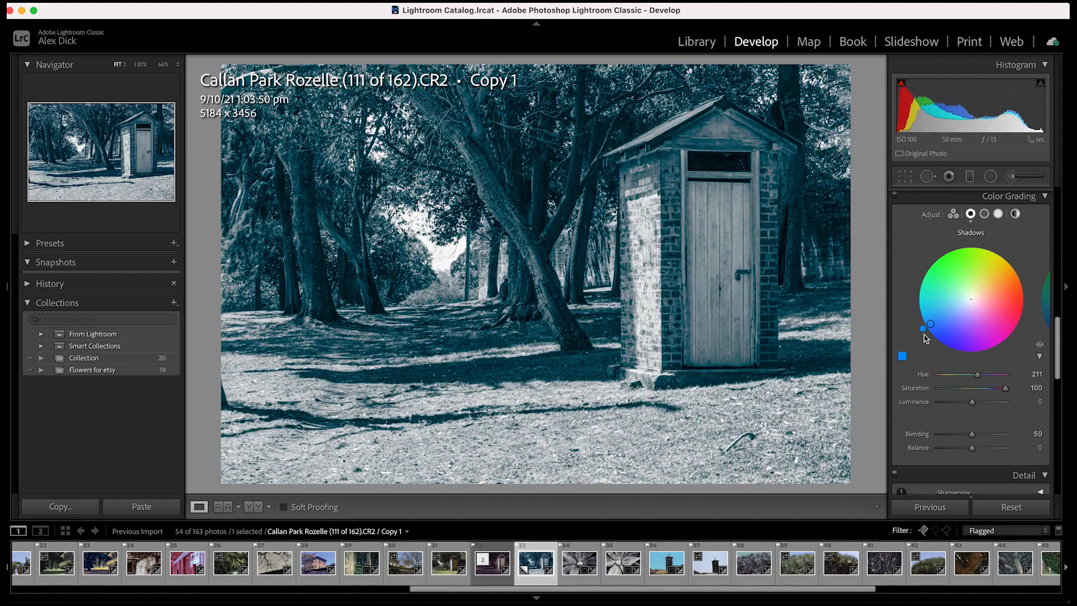
pyautogui.moveTo(931, 324); pyautogui.dragTo(942, 336)
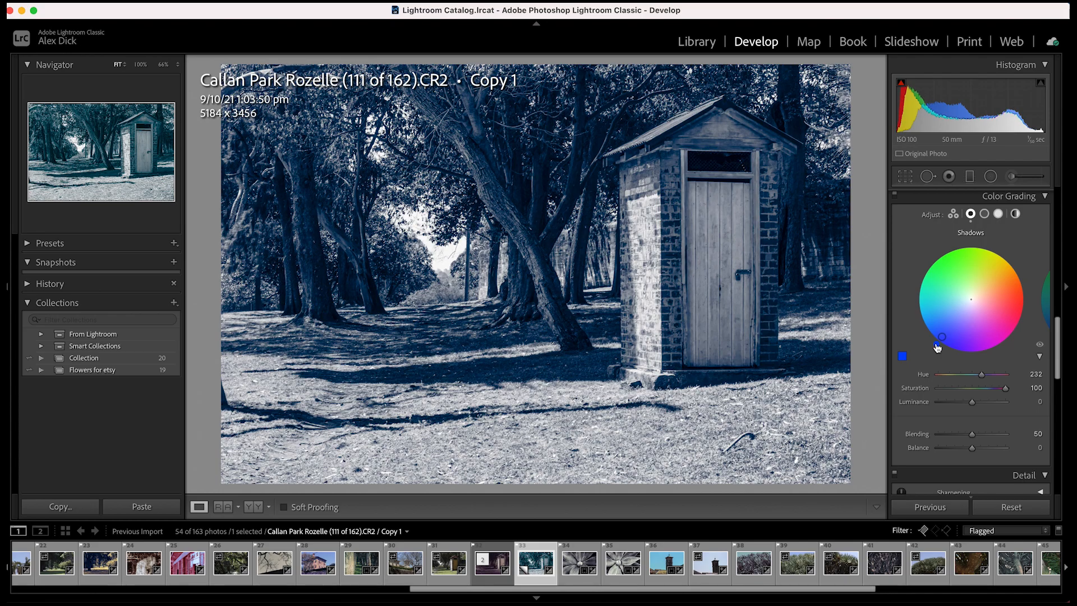
pyautogui.moveTo(1007, 391)
pyautogui.mouseDown()
pyautogui.moveTo(927, 393)
pyautogui.moveTo(1027, 394)
pyautogui.moveTo(912, 391)
pyautogui.moveTo(988, 396)
pyautogui.mouseUp()
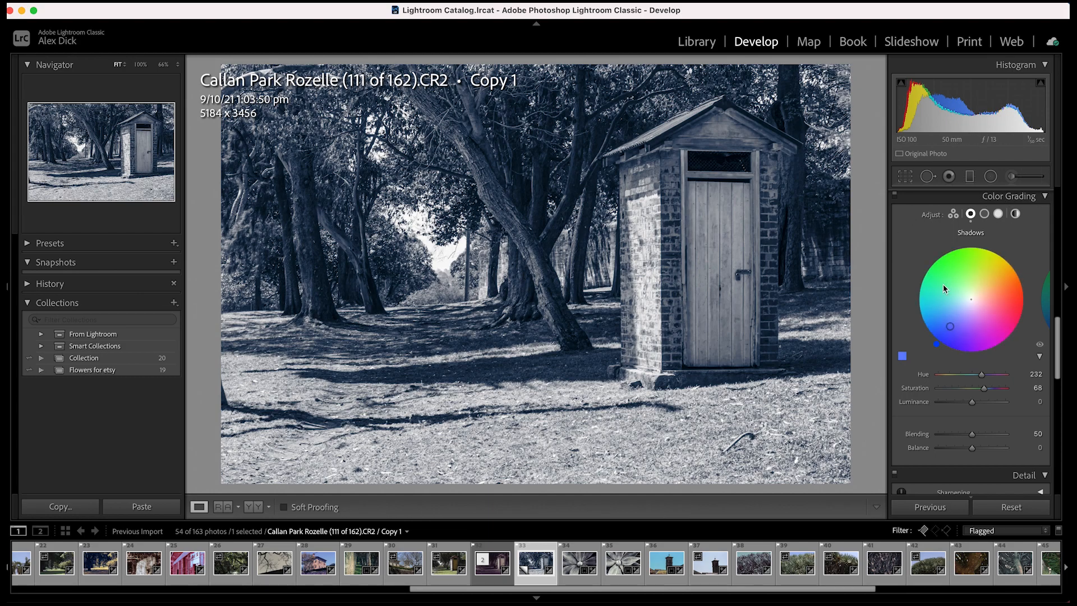
# Tint the midtones yellow with Hue 54 and Saturation 100, and shift the shadows' hue to 260
pyautogui.click(985, 217)
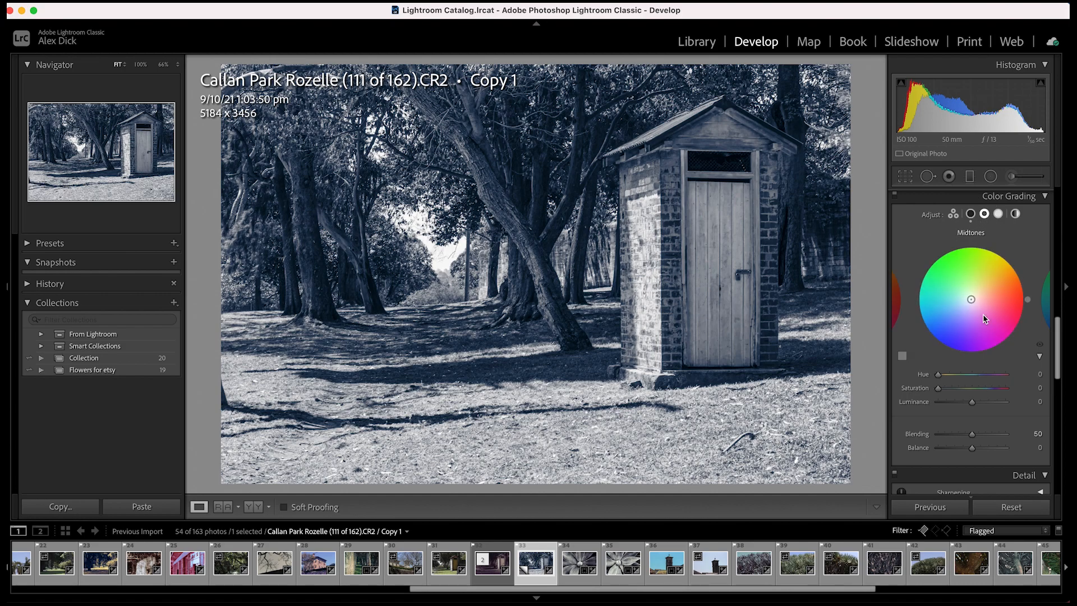
pyautogui.moveTo(975, 304); pyautogui.dragTo(999, 261)
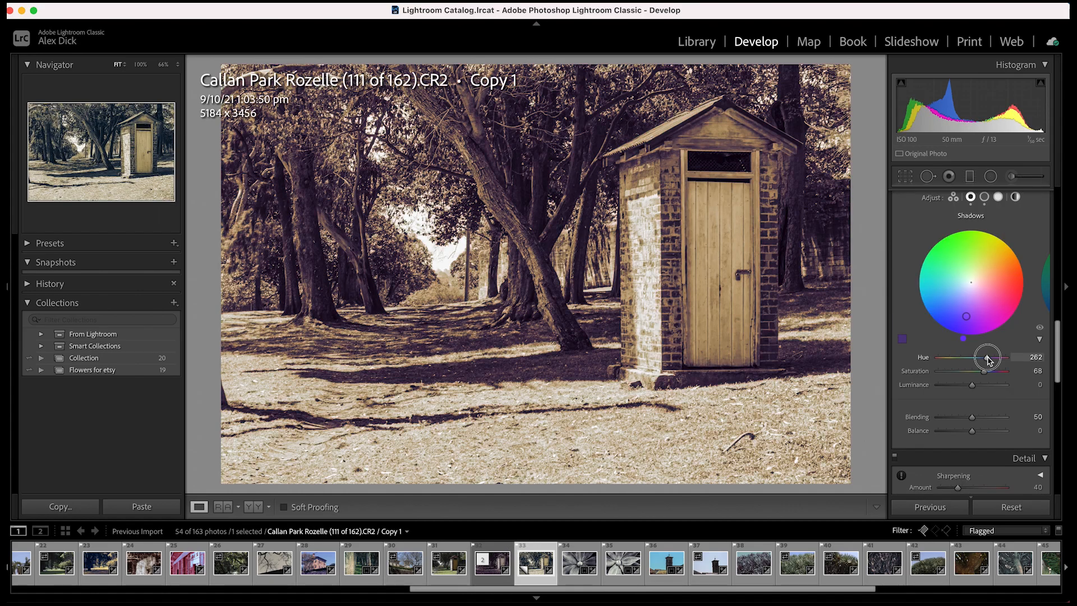
pyautogui.moveTo(983, 357); pyautogui.dragTo(987, 358)
# Reset the midtones tint to zero saturation and set the shadows' saturation to 48
pyautogui.click(985, 198)
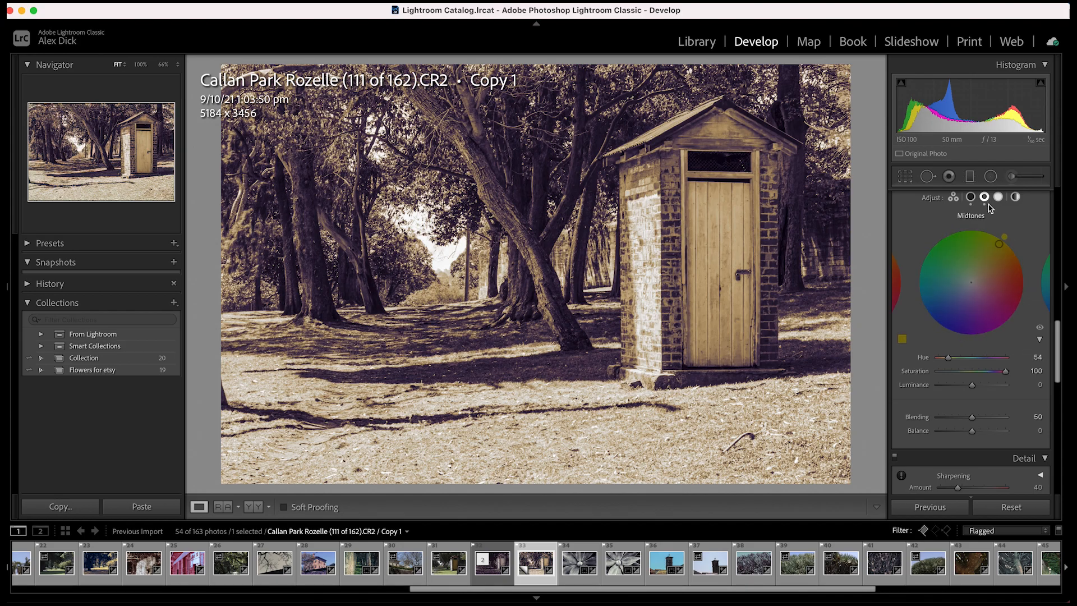
pyautogui.doubleClick(1002, 240)
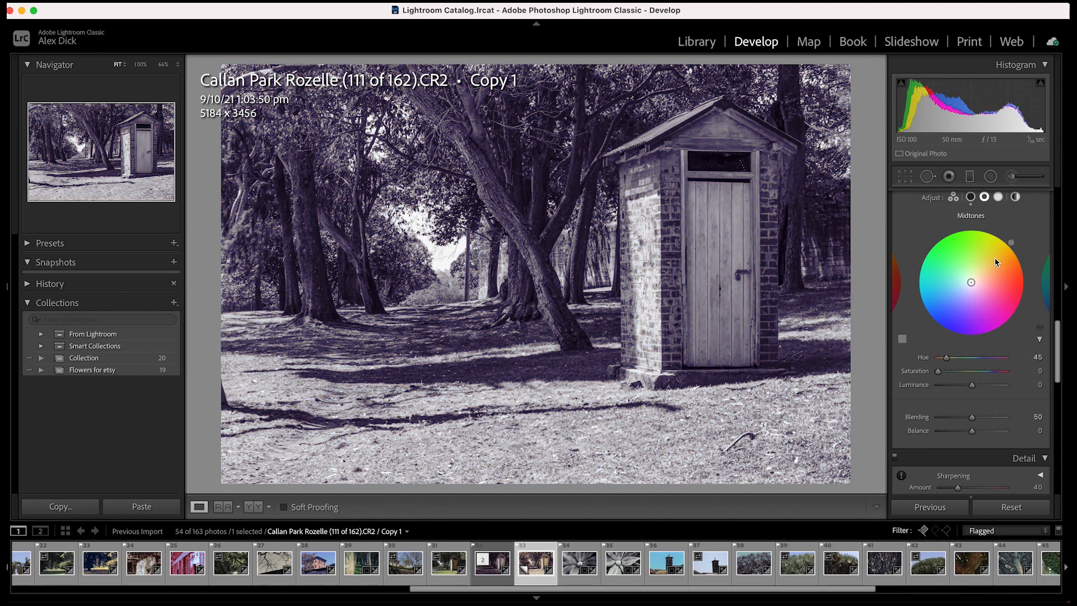
pyautogui.click(970, 197)
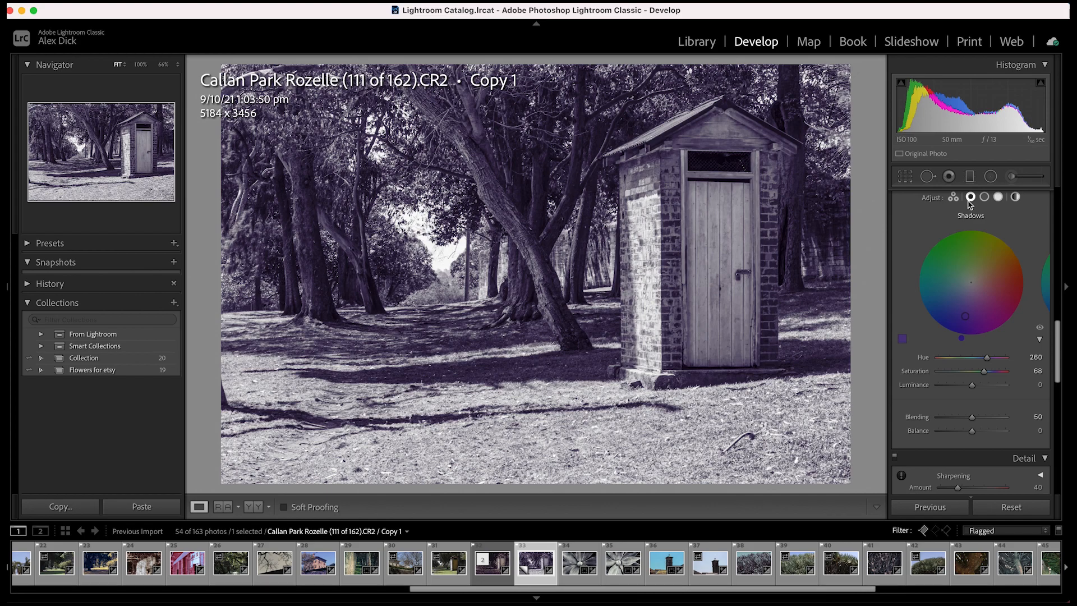
pyautogui.moveTo(985, 372); pyautogui.dragTo(972, 371)
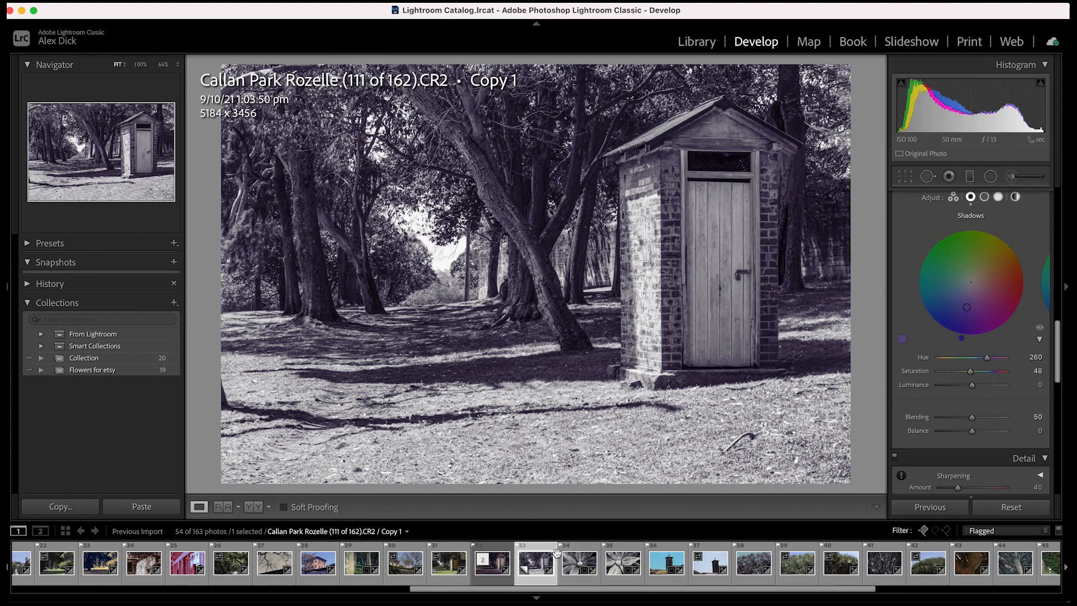
# Tint the midtones a soft yellow with Hue 54 and Saturation 51
pyautogui.click(985, 197)
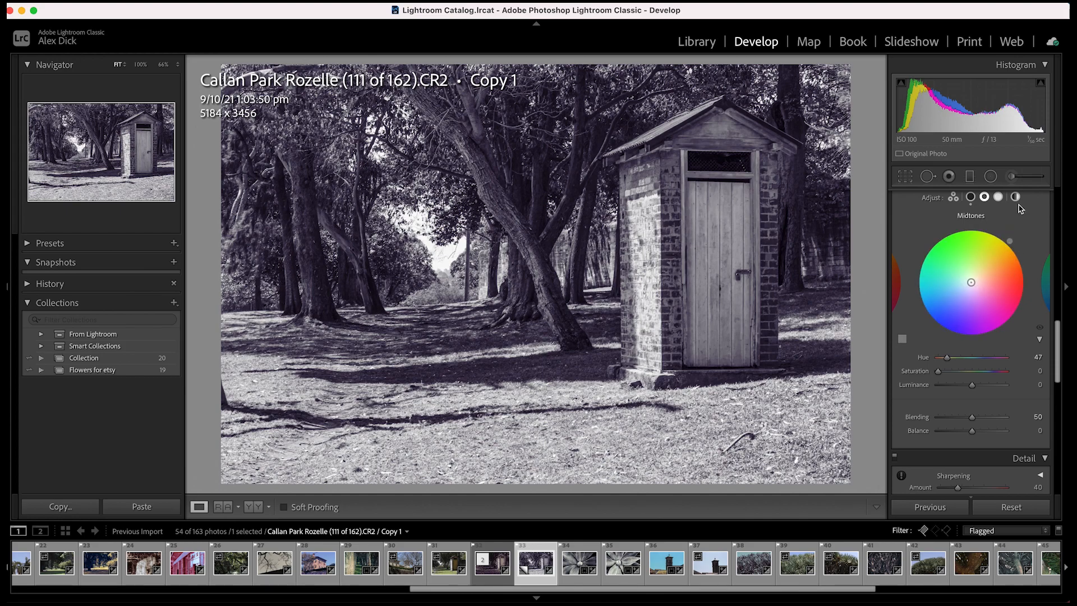
pyautogui.moveTo(939, 371); pyautogui.dragTo(1019, 368)
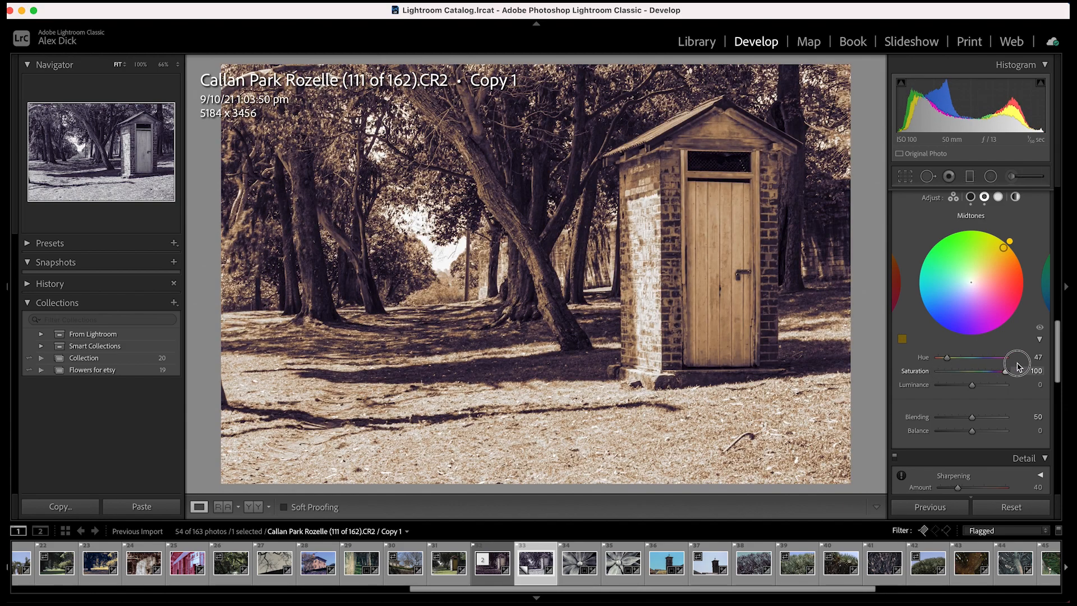
pyautogui.moveTo(1004, 247); pyautogui.dragTo(999, 243)
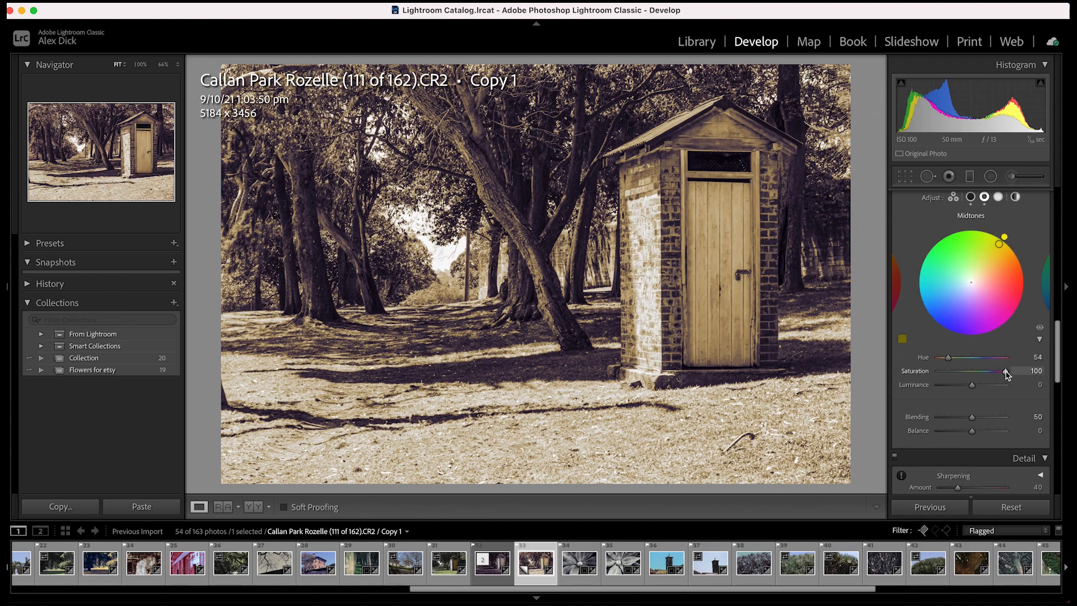
pyautogui.moveTo(1006, 375); pyautogui.dragTo(973, 373)
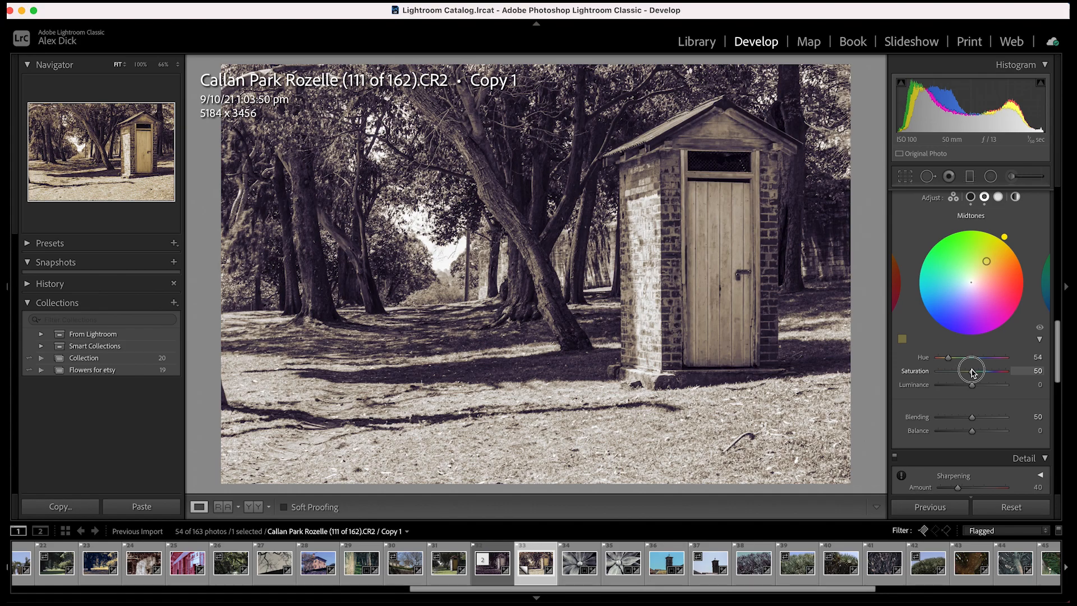
pyautogui.moveTo(973, 373); pyautogui.dragTo(973, 375)
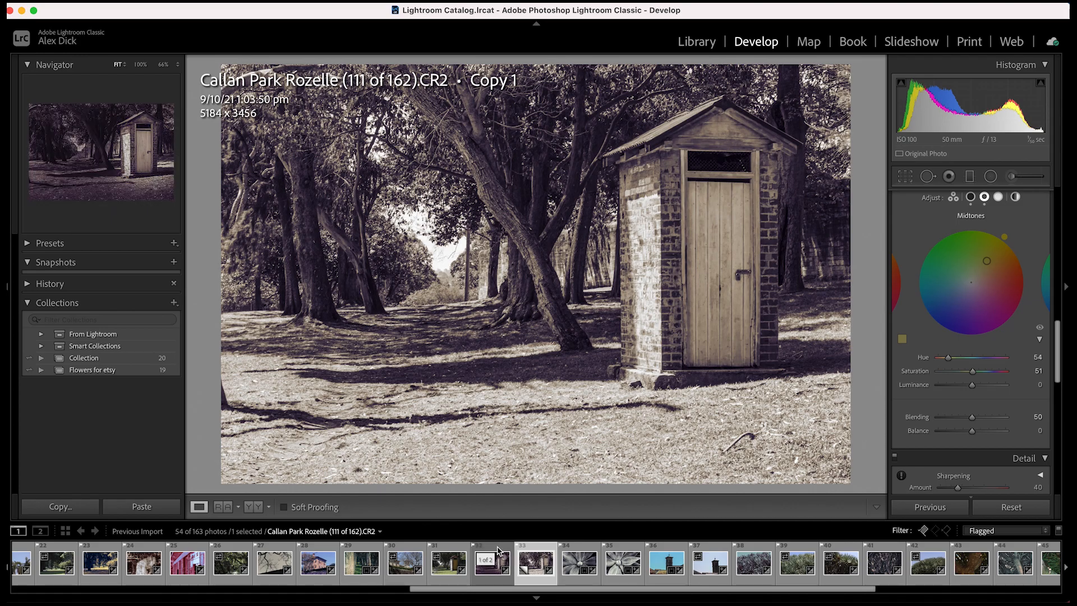
# Tint the highlights cyan with Hue 193 and Saturation 100, and review the three color wheels together
pyautogui.click(999, 197)
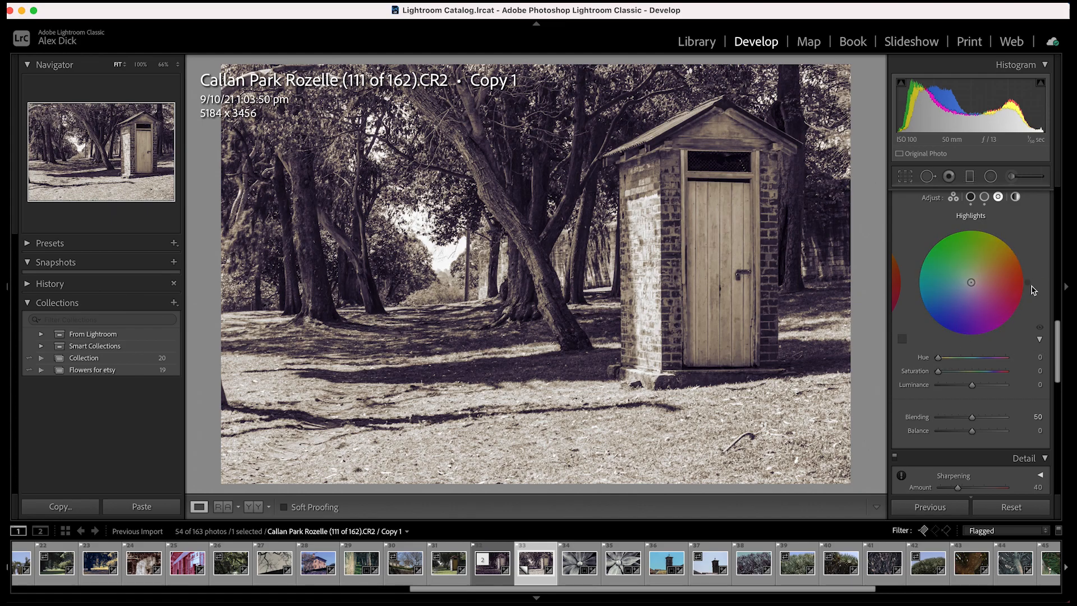
pyautogui.moveTo(1028, 282); pyautogui.dragTo(915, 291)
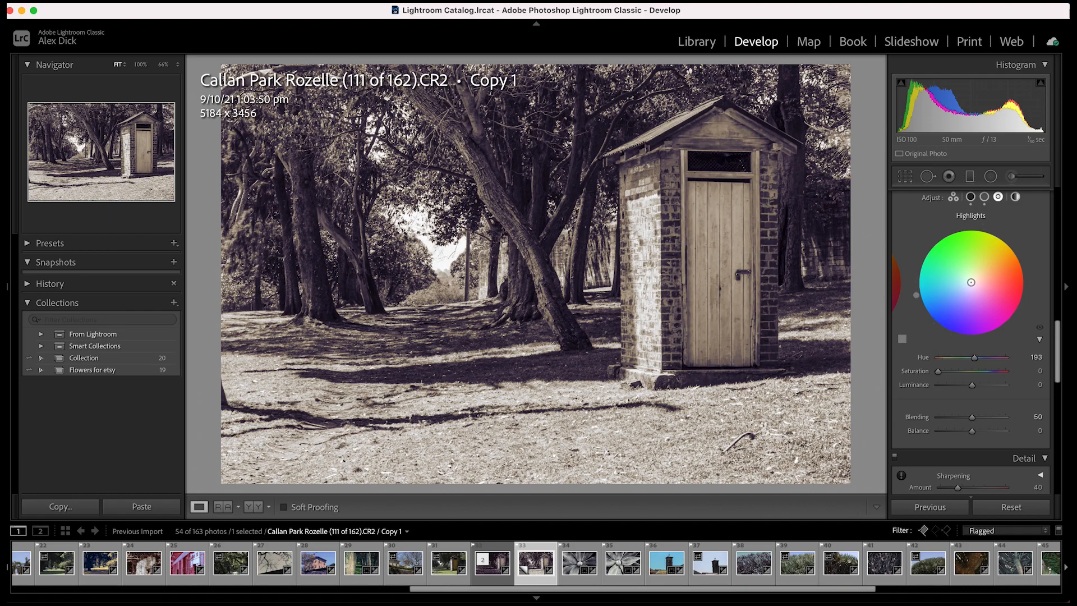
pyautogui.moveTo(938, 371); pyautogui.dragTo(1068, 371)
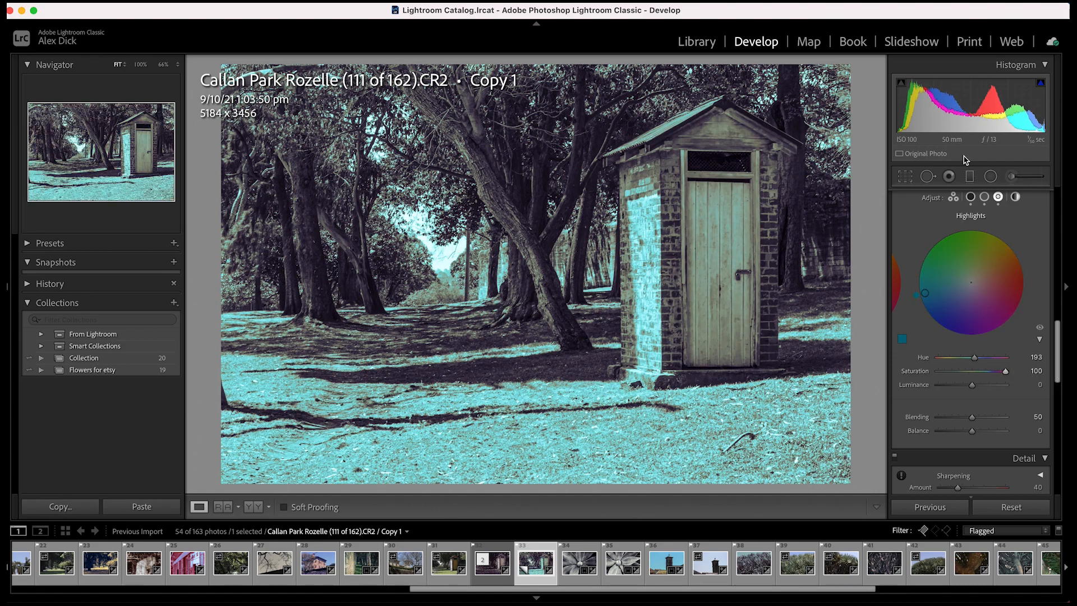
pyautogui.click(954, 198)
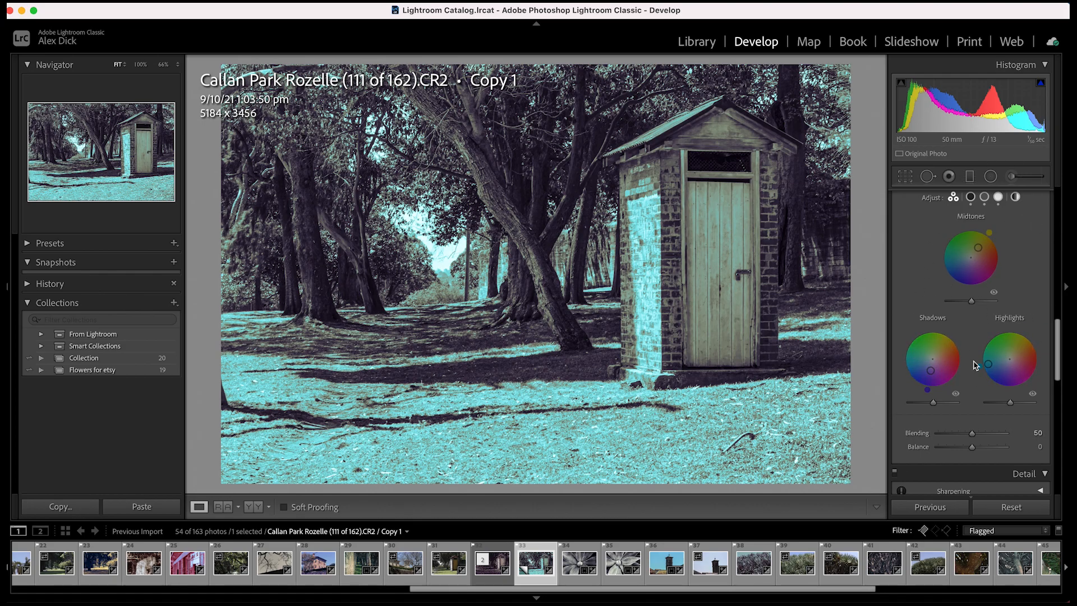
pyautogui.click(1002, 200)
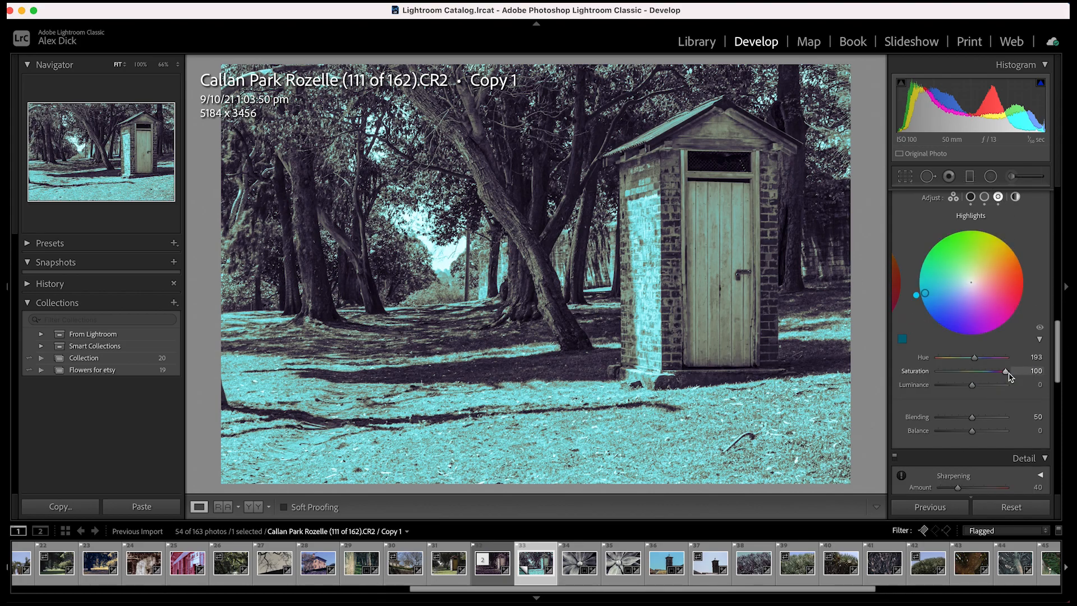
# Reduce the highlights tint to Saturation 13 in Color Grading
pyautogui.moveTo(1007, 374); pyautogui.dragTo(958, 378)
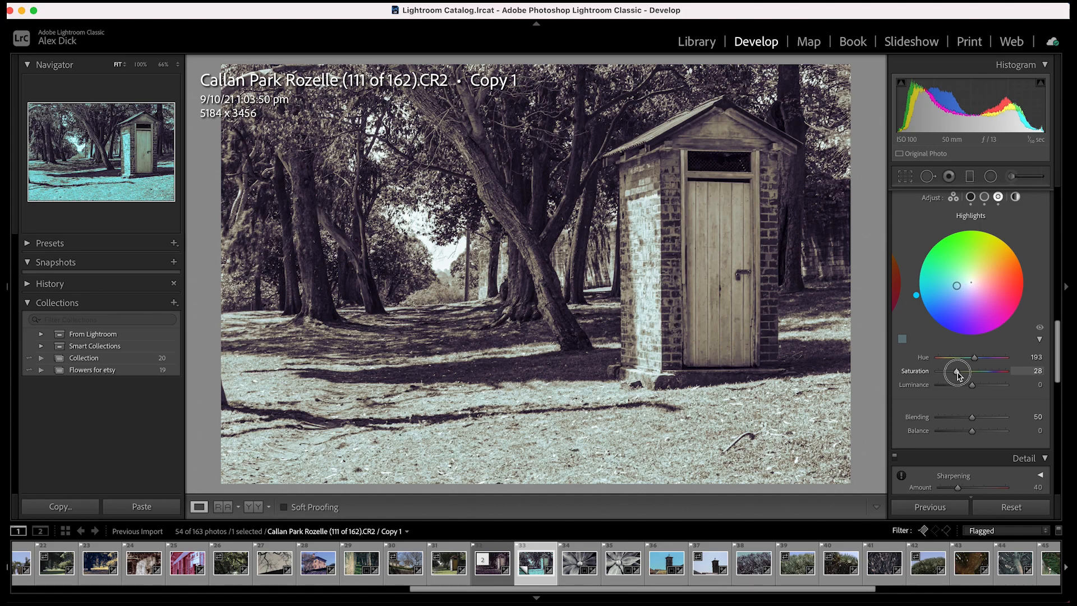
pyautogui.moveTo(957, 375); pyautogui.dragTo(947, 372)
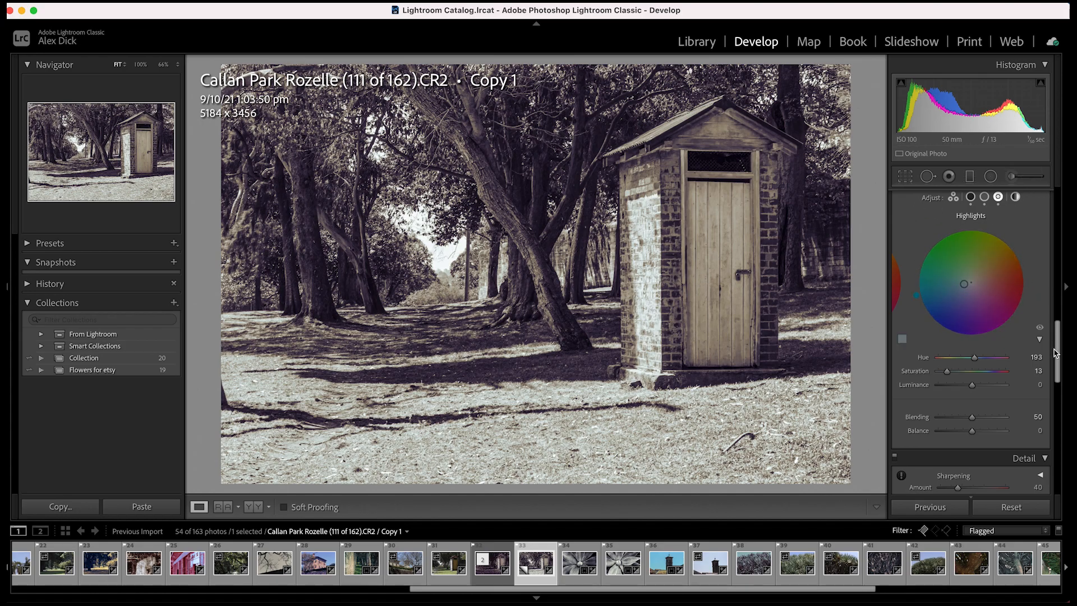
# Compare the photo with and without the Color Grading tints by switching the effect off and on repeatedly
pyautogui.moveTo(1057, 358); pyautogui.dragTo(1060, 316)
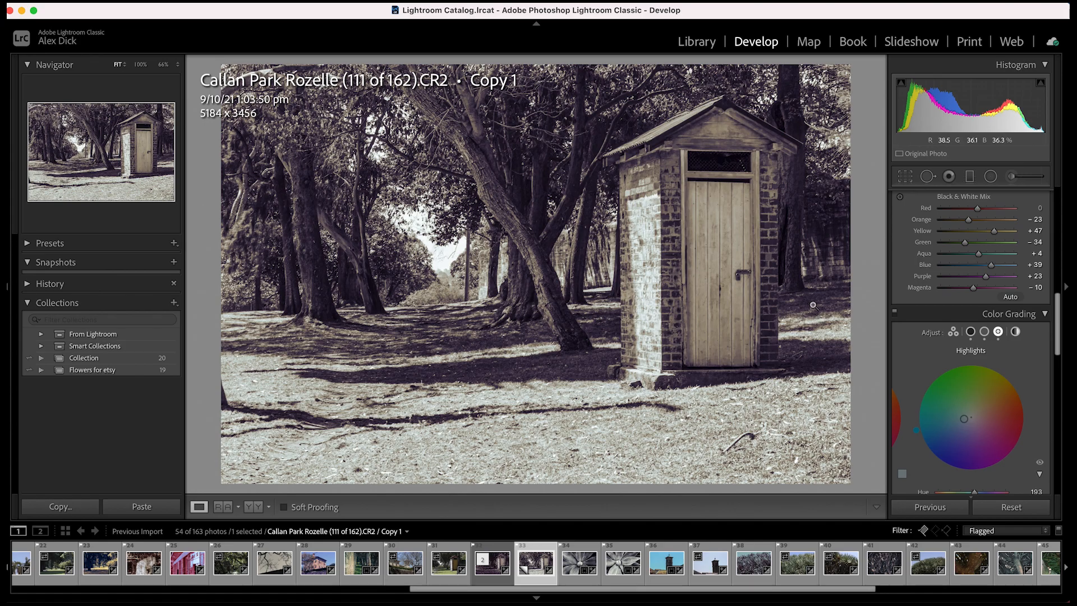
pyautogui.click(895, 313)
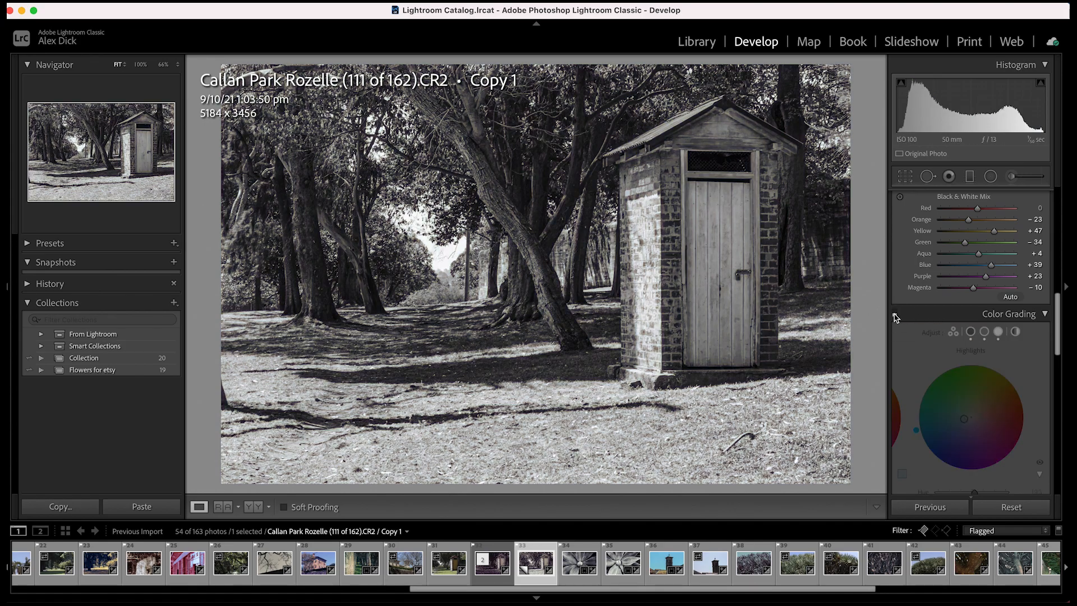
pyautogui.click(895, 312)
pyautogui.click(895, 313)
pyautogui.click(895, 313)
pyautogui.click(895, 313)
pyautogui.click(895, 313)
pyautogui.click(895, 313)
pyautogui.click(895, 313)
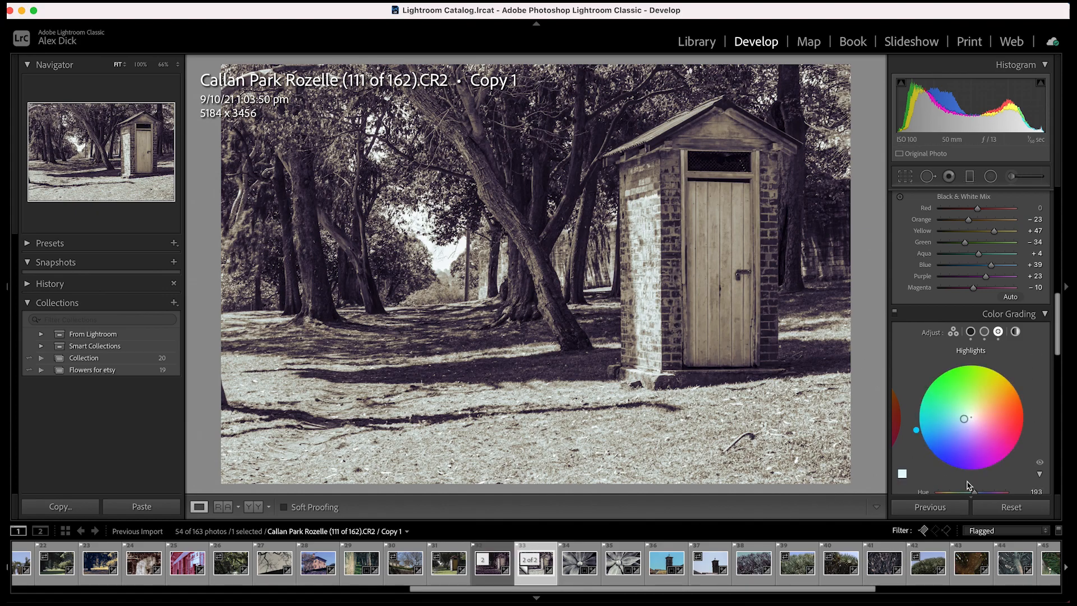
pyautogui.click(506, 558)
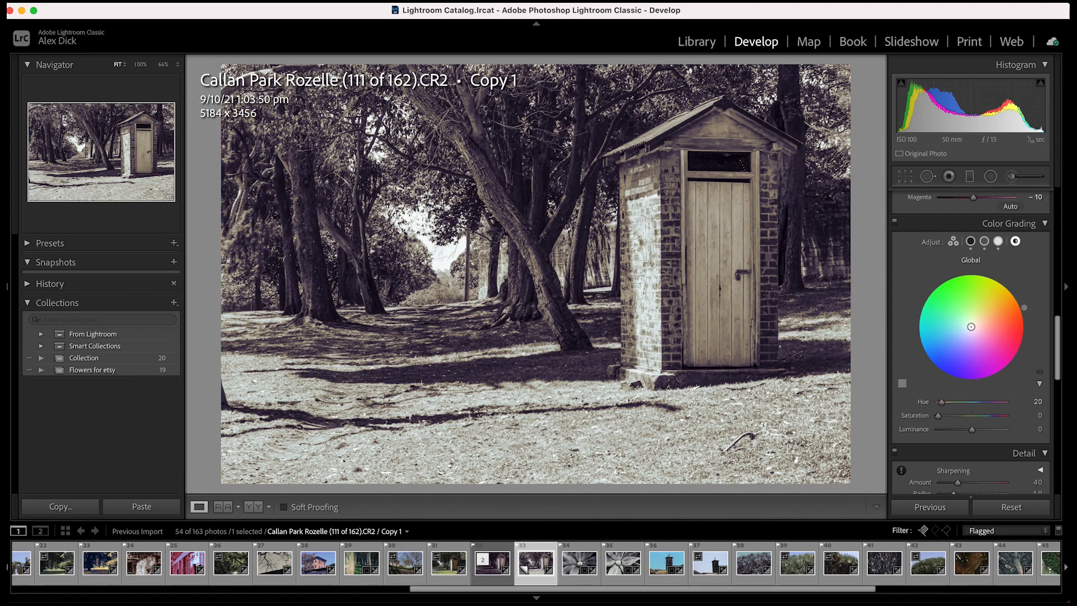
# Add a subtle orange tint to the whole image with global Color Grading at Hue 21 and Saturation 20
pyautogui.moveTo(939, 416); pyautogui.dragTo(1056, 421)
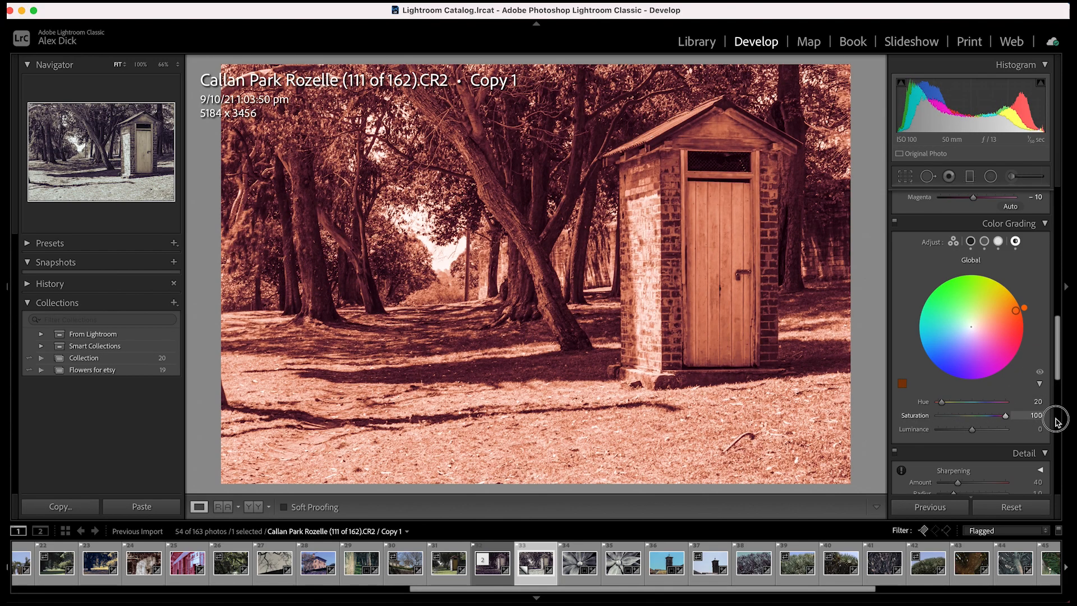
pyautogui.moveTo(1024, 308); pyautogui.dragTo(1024, 306)
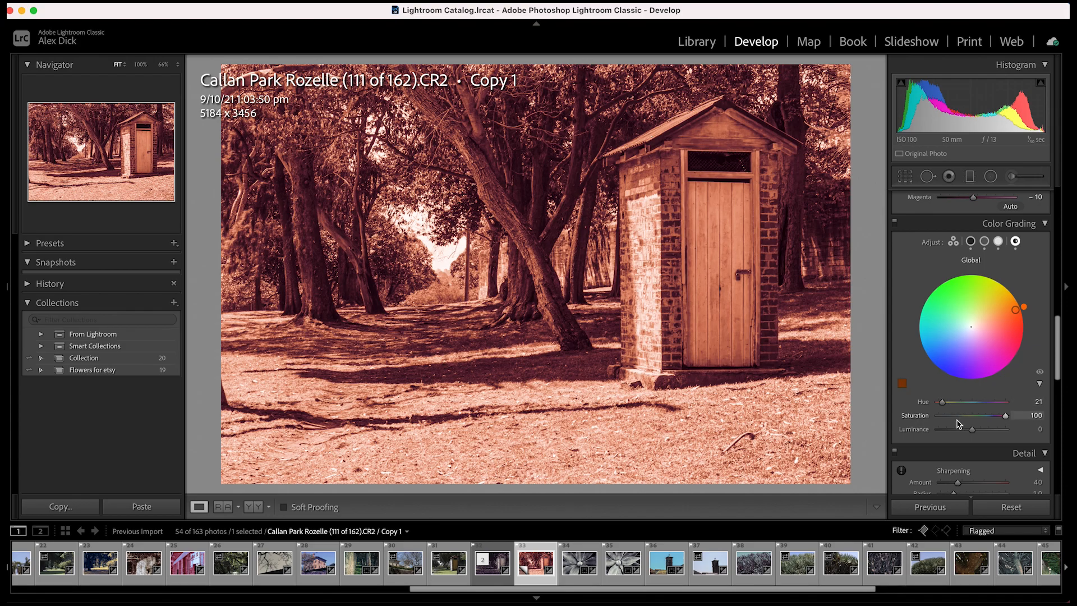
pyautogui.moveTo(1007, 418); pyautogui.dragTo(949, 422)
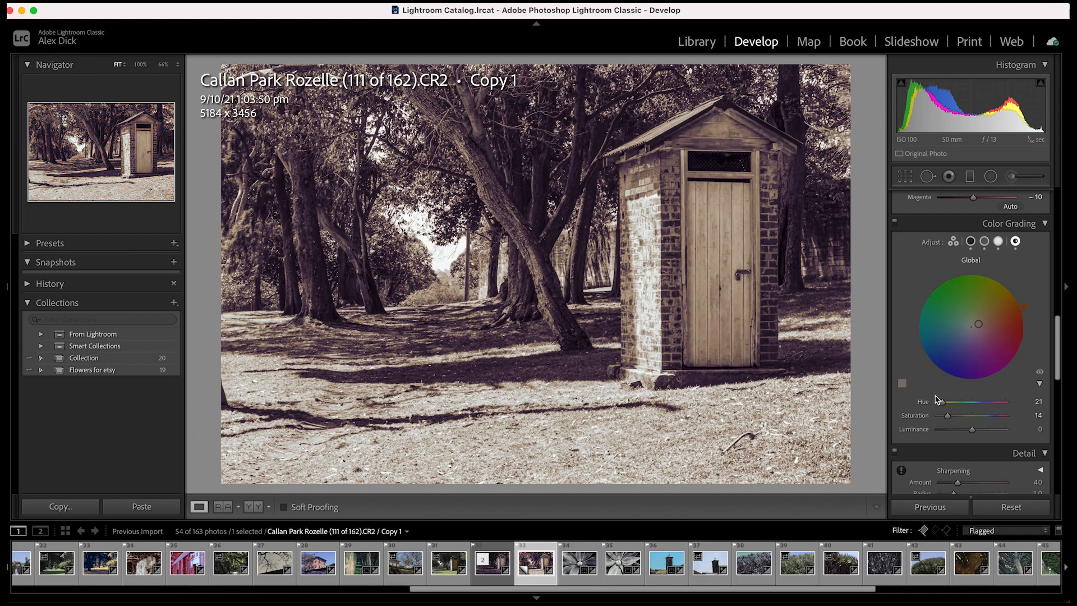
pyautogui.click(952, 242)
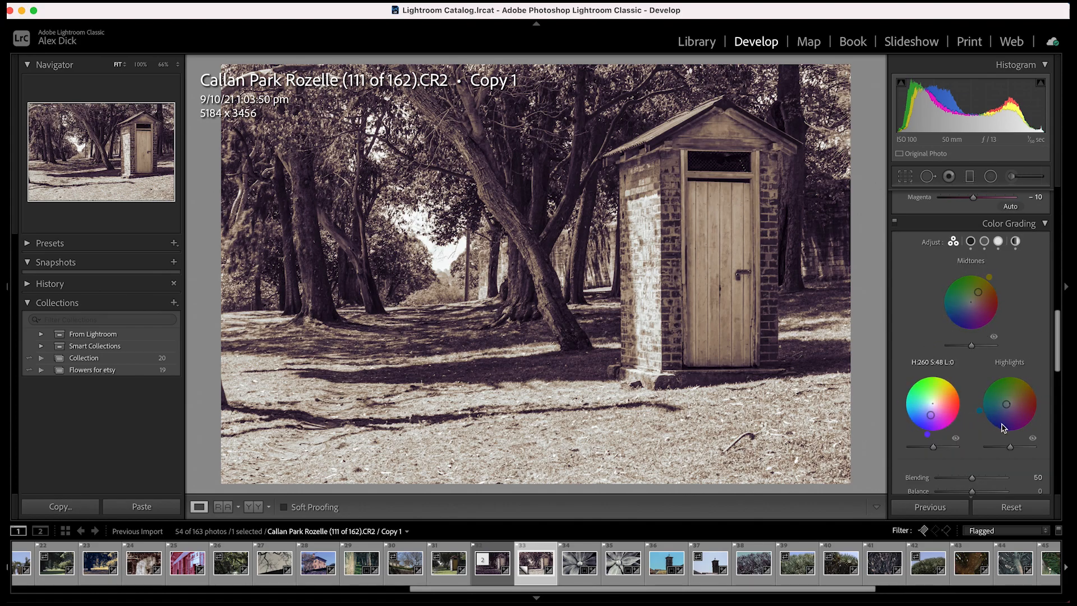
pyautogui.click(1016, 241)
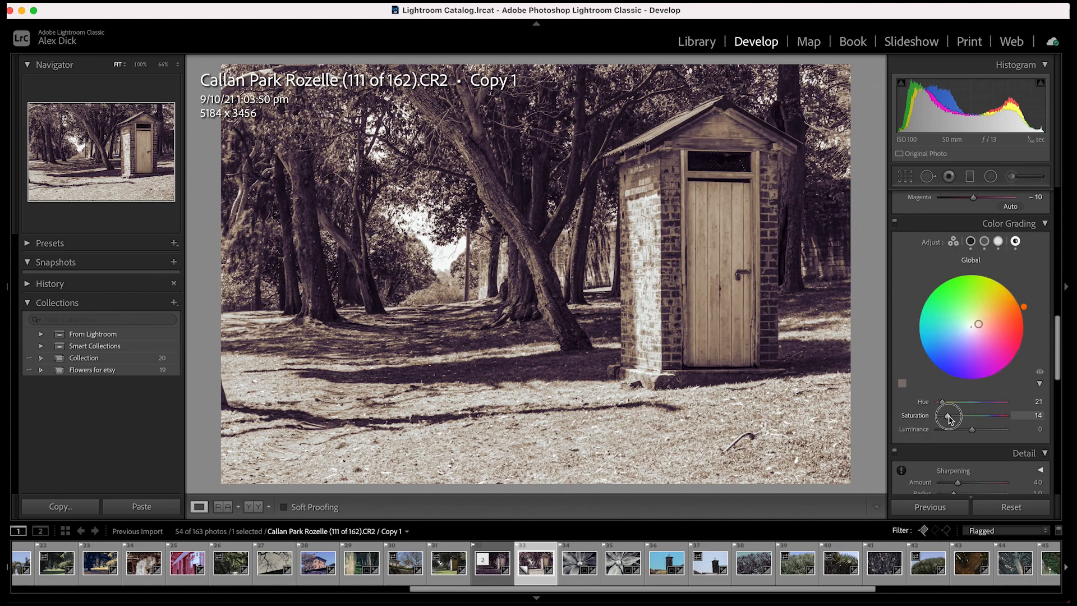
pyautogui.moveTo(951, 416); pyautogui.dragTo(951, 415)
# Set the Color Grading Blending to 66 and Balance to -9 in the three-wheel view
pyautogui.moveTo(1058, 340)
pyautogui.mouseDown()
pyautogui.moveTo(1058, 365)
pyautogui.moveTo(1058, 356)
pyautogui.mouseUp()
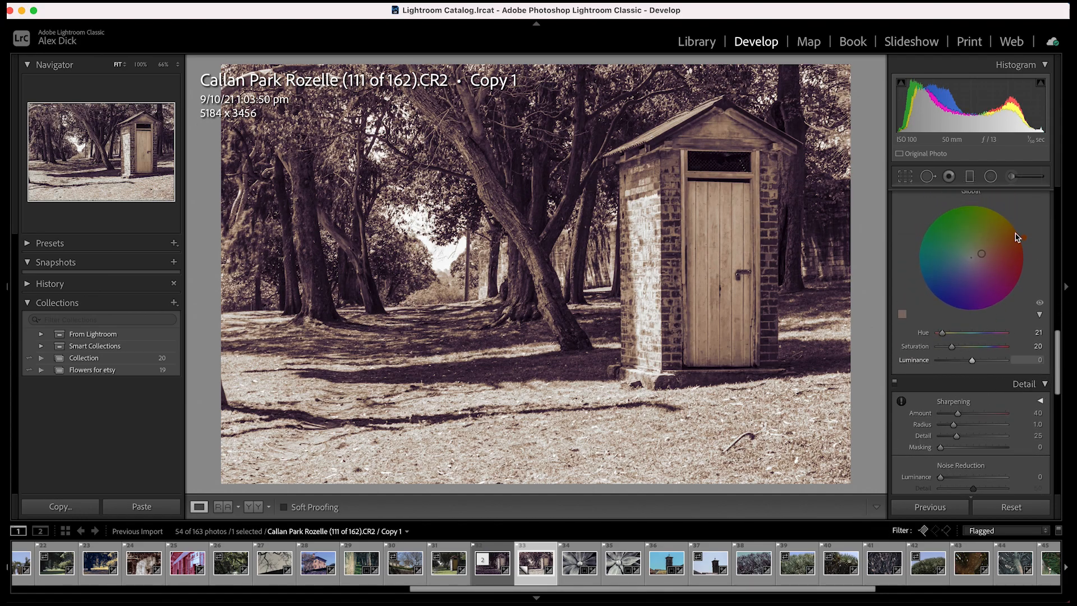
pyautogui.click(1065, 320)
pyautogui.moveTo(1058, 365)
pyautogui.mouseDown()
pyautogui.moveTo(1054, 318)
pyautogui.moveTo(1057, 365)
pyautogui.mouseUp()
pyautogui.click(955, 304)
pyautogui.moveTo(972, 387)
pyautogui.mouseDown()
pyautogui.moveTo(1034, 379)
pyautogui.moveTo(909, 384)
pyautogui.moveTo(979, 387)
pyautogui.moveTo(975, 404)
pyautogui.moveTo(988, 399)
pyautogui.moveTo(969, 400)
pyautogui.mouseUp()
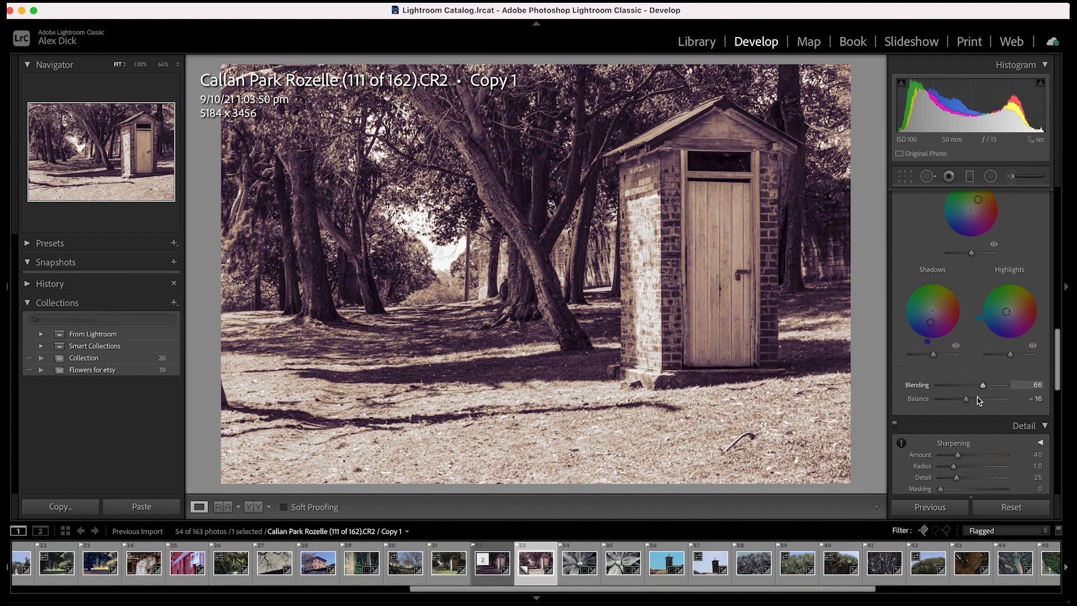
pyautogui.moveTo(966, 399); pyautogui.dragTo(970, 402)
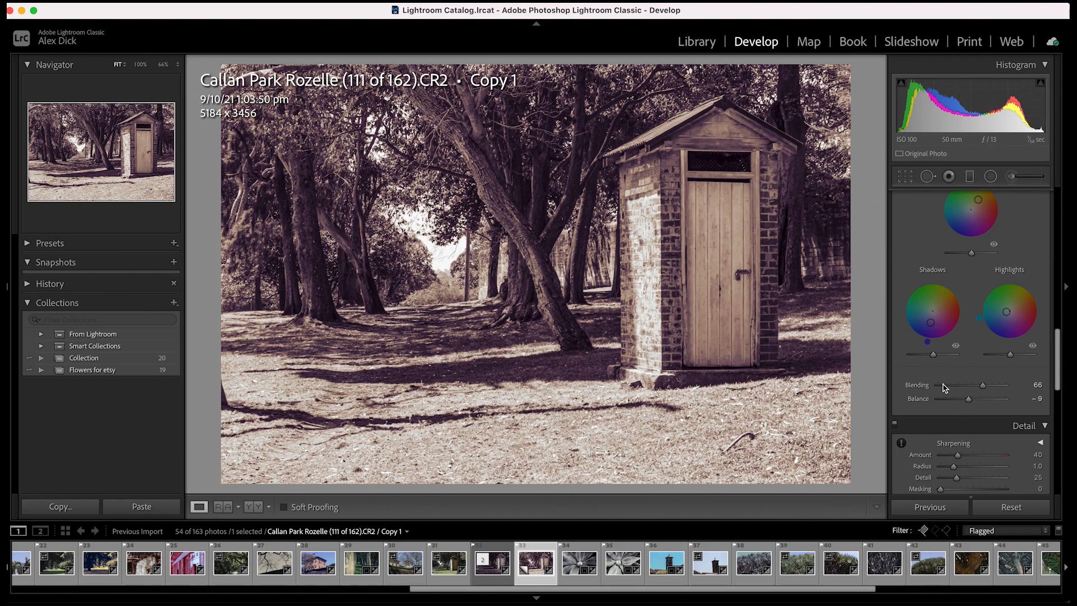
# Review the Basic, Tone Curve, B&W and Color Grading adjustments made to the photo
pyautogui.moveTo(1059, 361); pyautogui.dragTo(1057, 208)
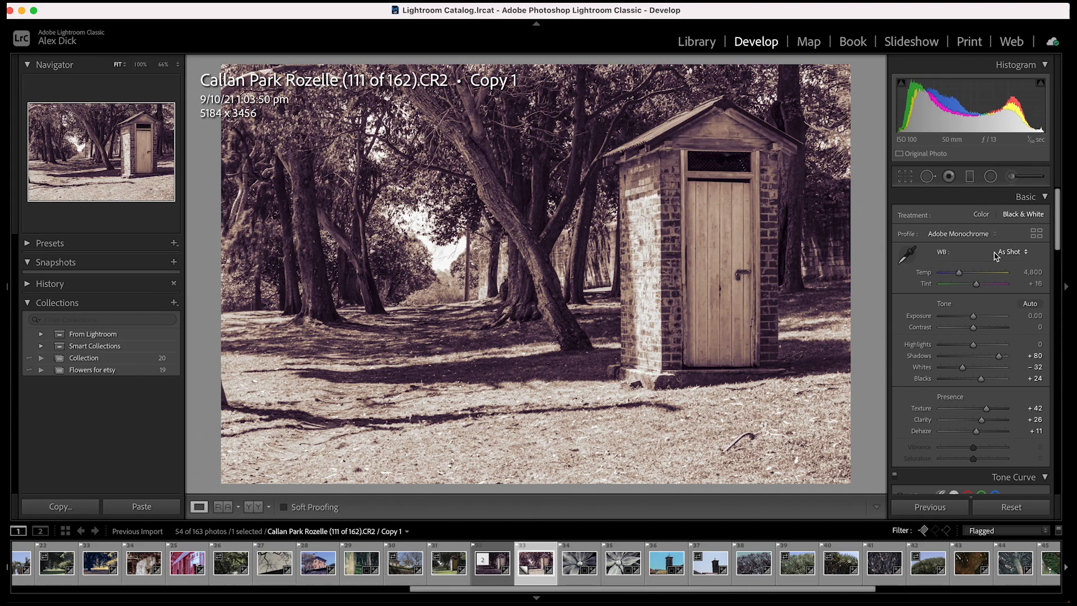
pyautogui.scroll(-15, 1058, 221)
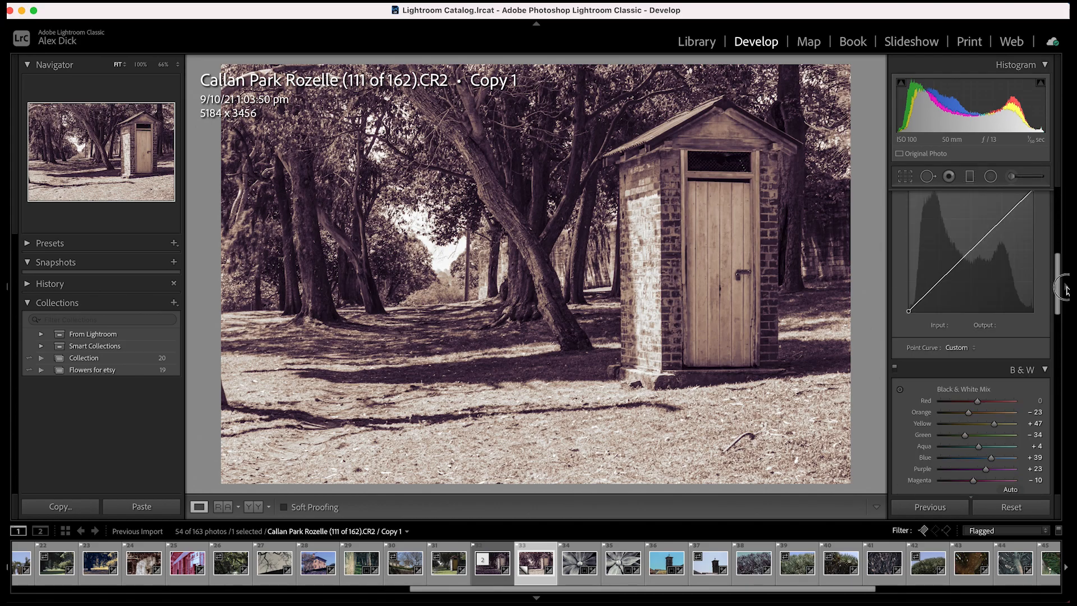
pyautogui.scroll(15, 1059, 220)
pyautogui.scroll(-3, 1066, 223)
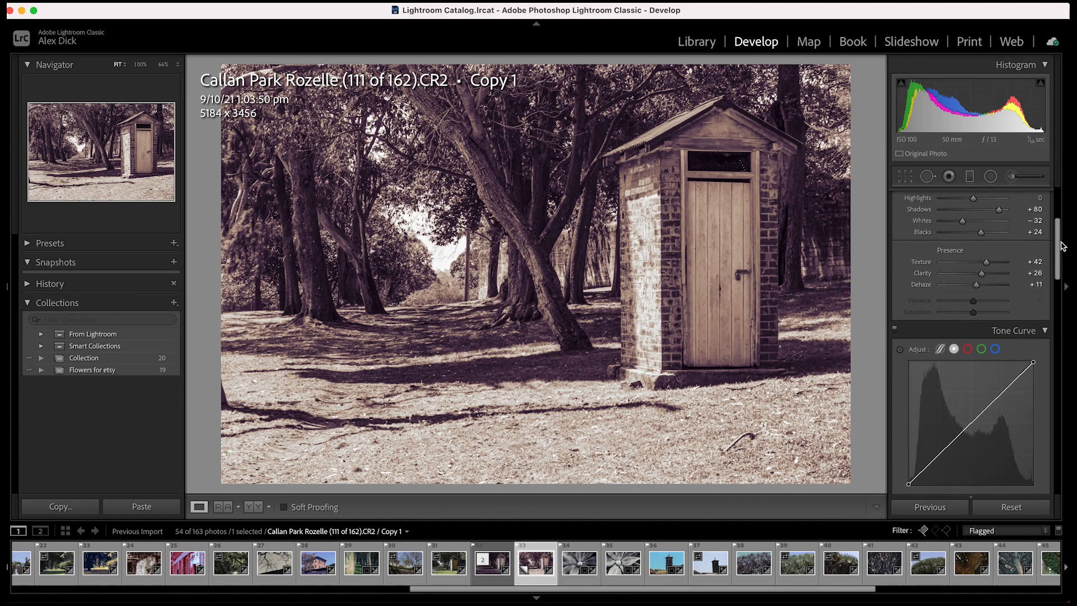
pyautogui.scroll(-1, 1056, 271)
pyautogui.moveTo(1057, 271); pyautogui.dragTo(1051, 329)
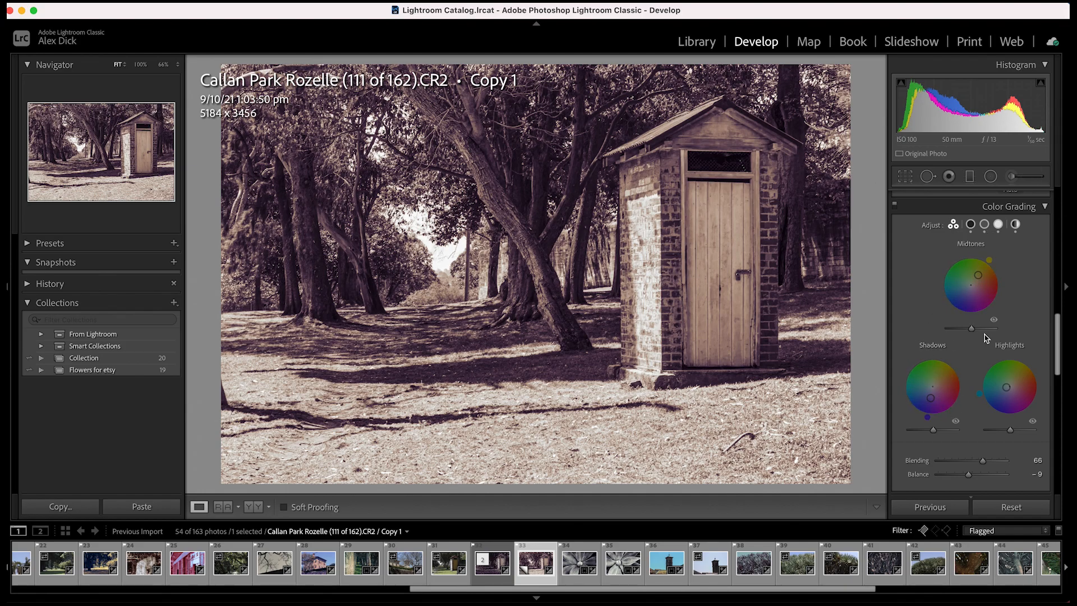
pyautogui.moveTo(1059, 335); pyautogui.dragTo(1065, 153)
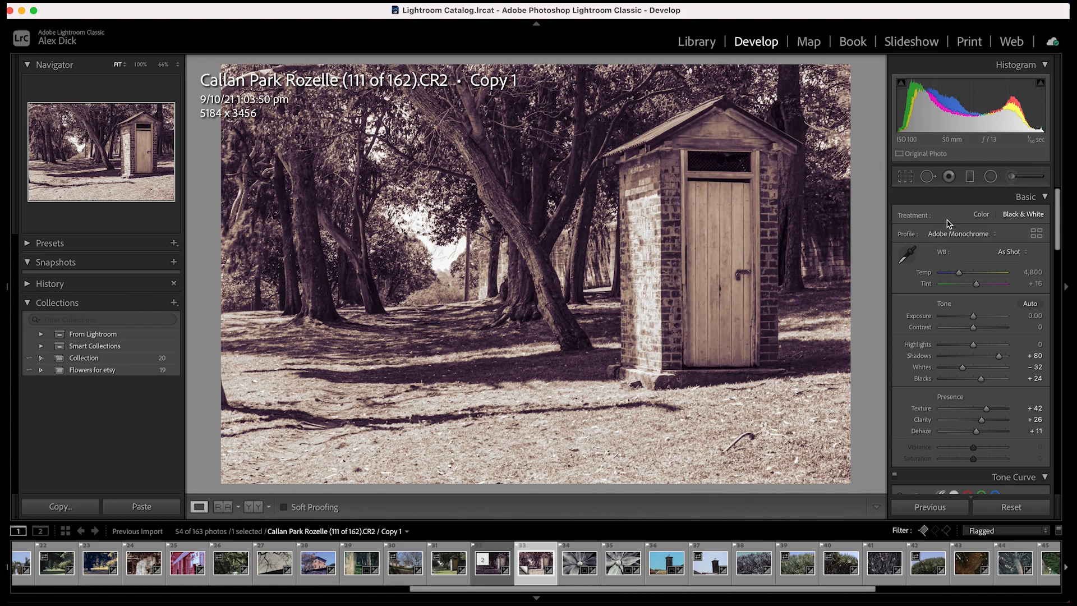
# Add a graduated filter rising from the photo's lower edge over the grass and set its Exposure to -1.06
pyautogui.click(975, 177)
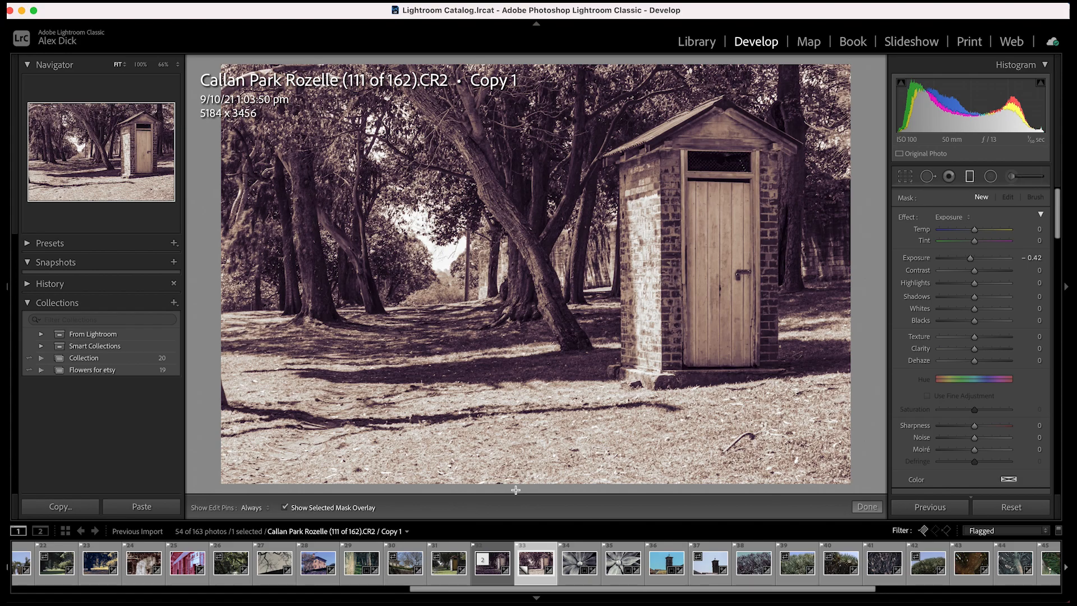
pyautogui.moveTo(513, 488); pyautogui.dragTo(513, 257)
pyautogui.moveTo(514, 257); pyautogui.dragTo(516, 258)
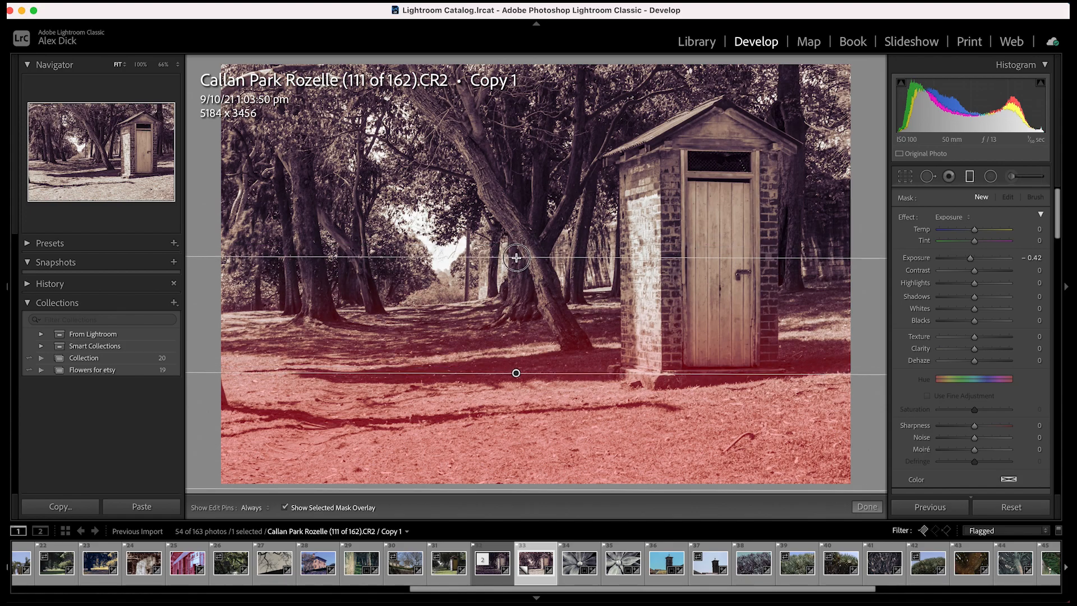
pyautogui.moveTo(516, 258); pyautogui.dragTo(515, 271)
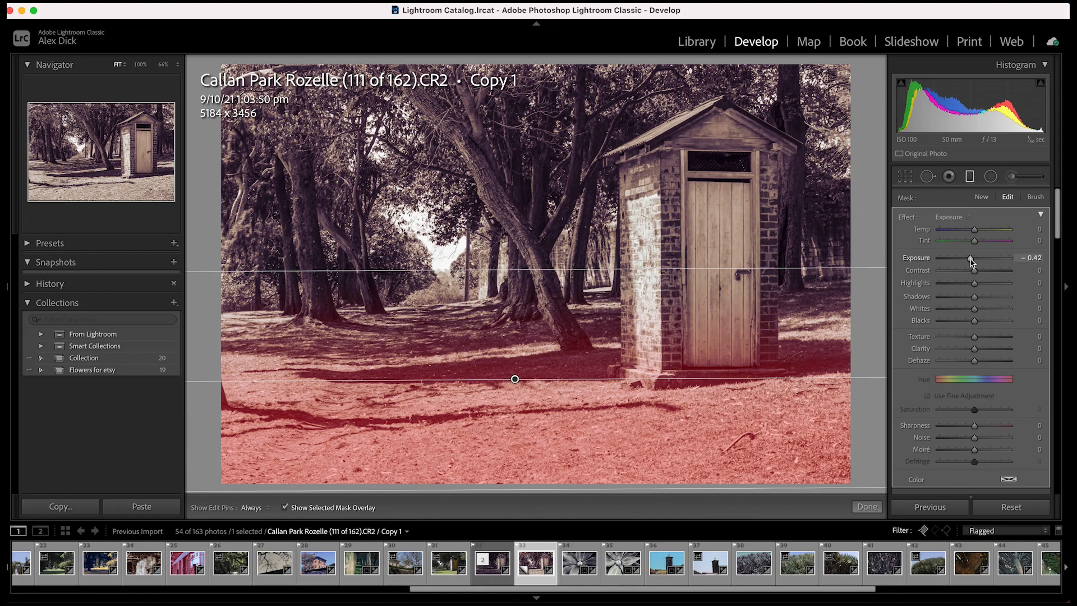
pyautogui.moveTo(973, 261)
pyautogui.mouseDown()
pyautogui.moveTo(885, 264)
pyautogui.moveTo(965, 262)
pyautogui.mouseUp()
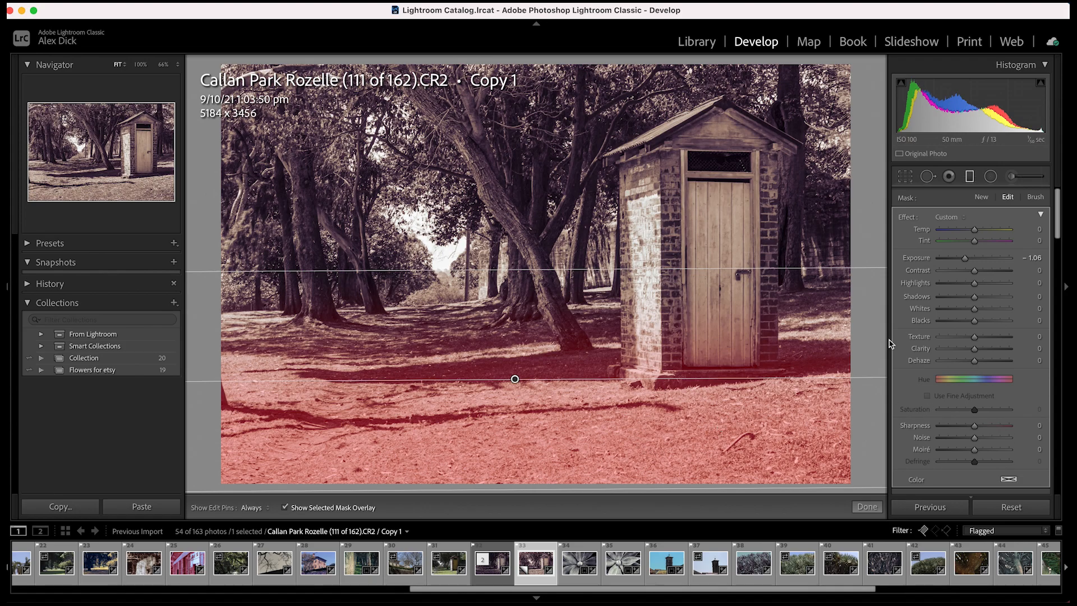
pyautogui.click(869, 507)
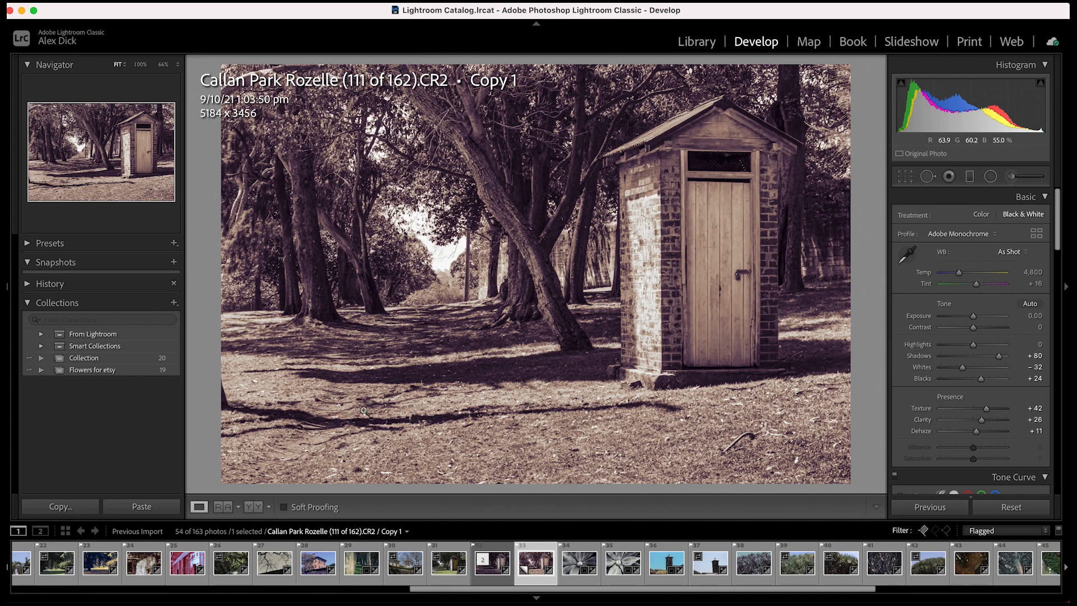
# Reopen the graduated filter over the grass and lower its Exposure further to darken the foreground
pyautogui.click(971, 179)
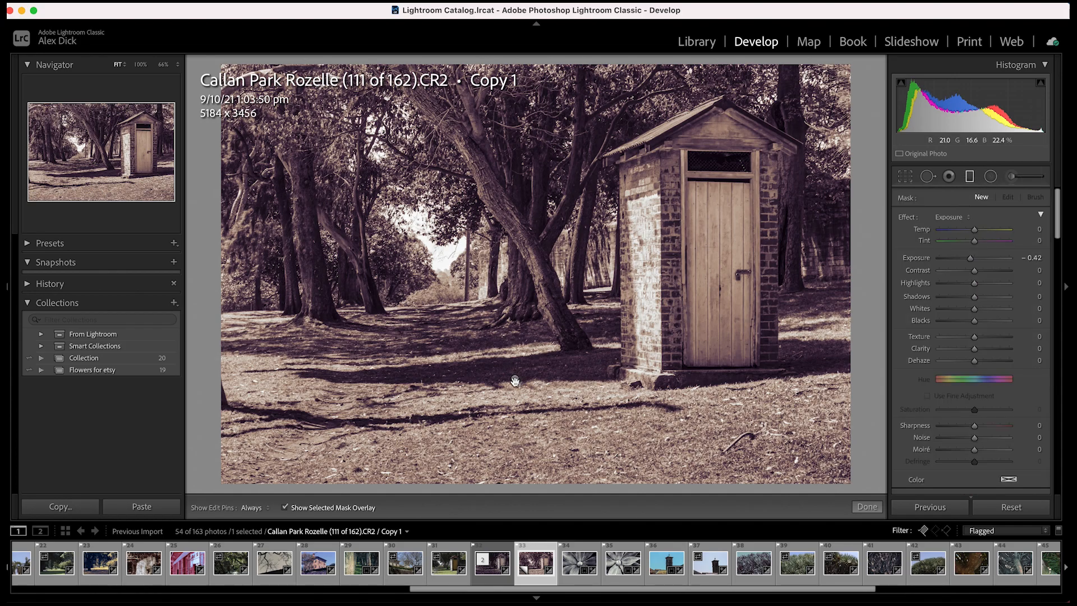
pyautogui.click(515, 379)
pyautogui.moveTo(967, 259); pyautogui.dragTo(956, 260)
pyautogui.click(868, 507)
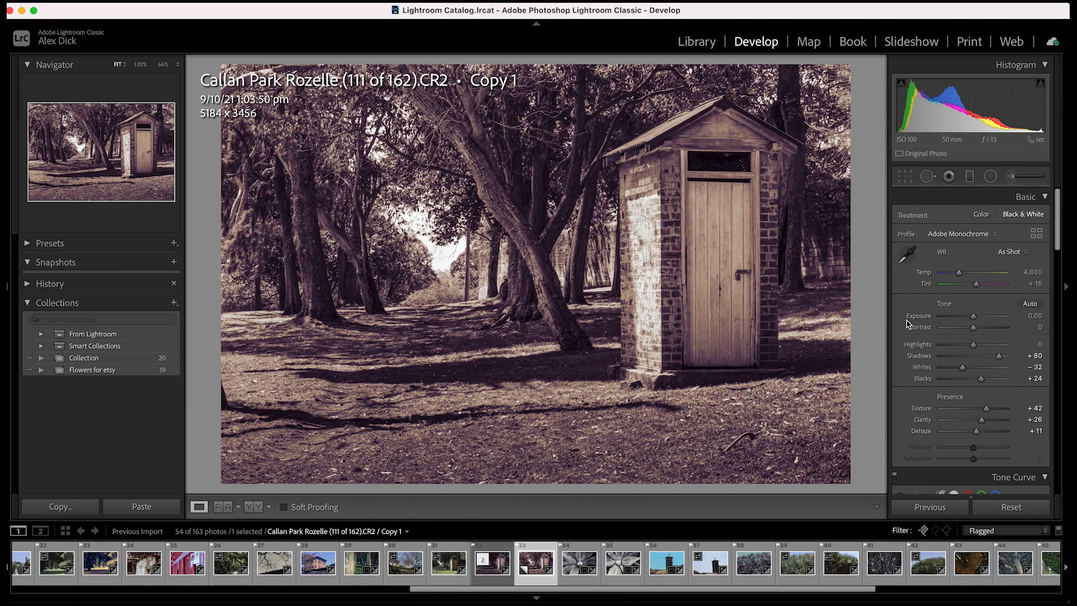
# Draw a radial filter around the outhouse that affects the area outside it, and set its Exposure to -1.20
pyautogui.click(991, 176)
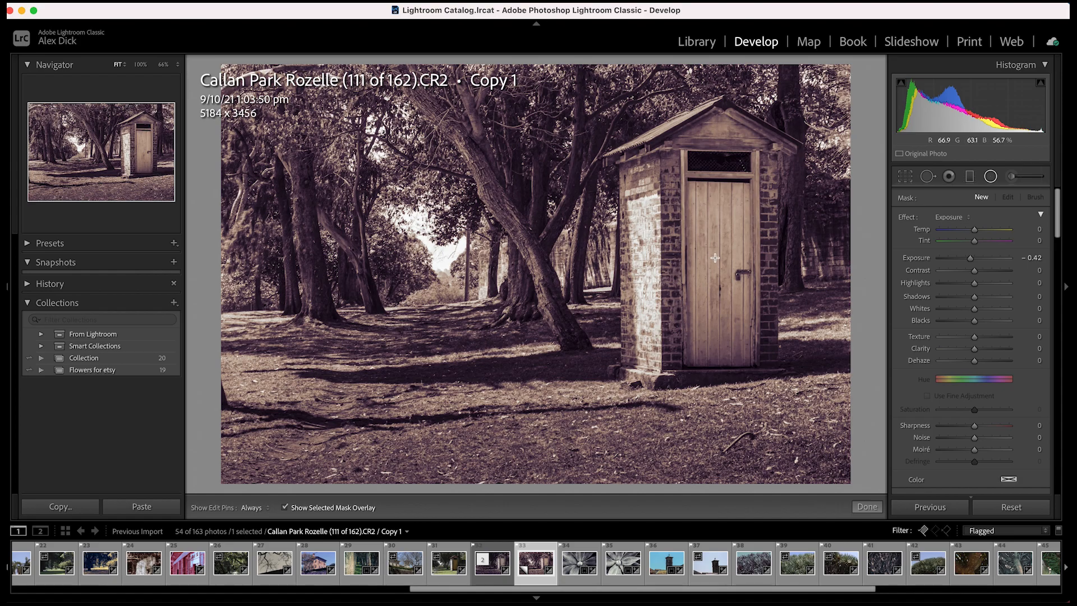
pyautogui.moveTo(715, 257); pyautogui.dragTo(575, 60)
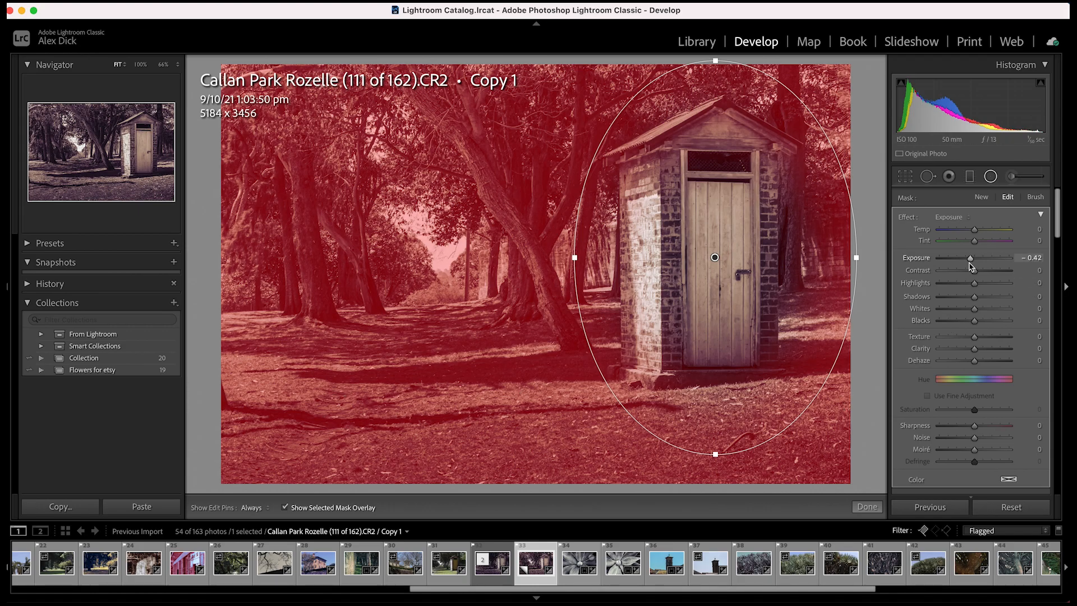
pyautogui.moveTo(971, 260); pyautogui.dragTo(964, 263)
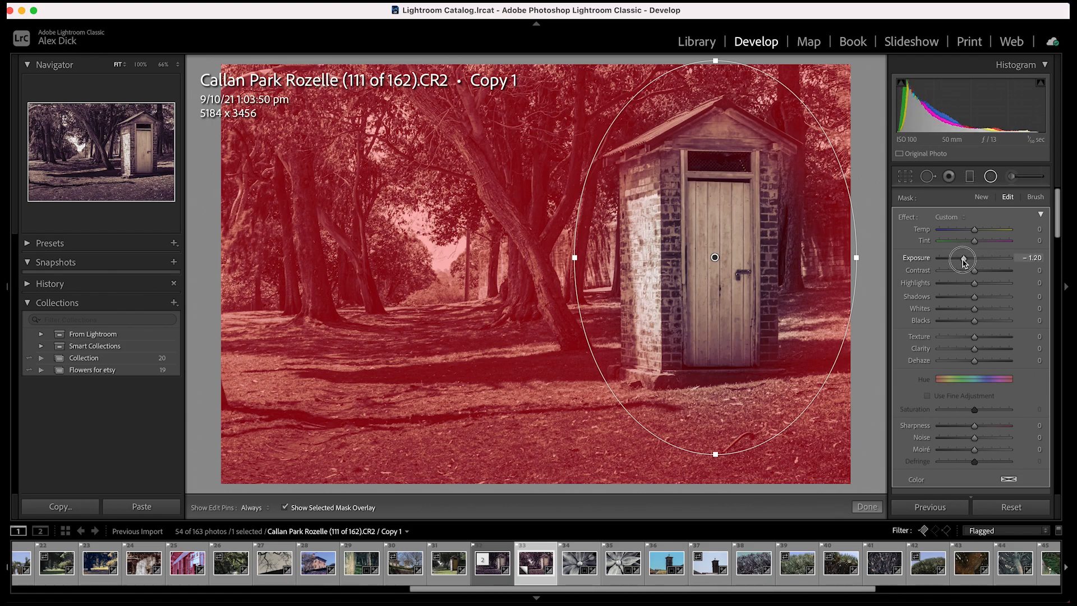
pyautogui.click(868, 509)
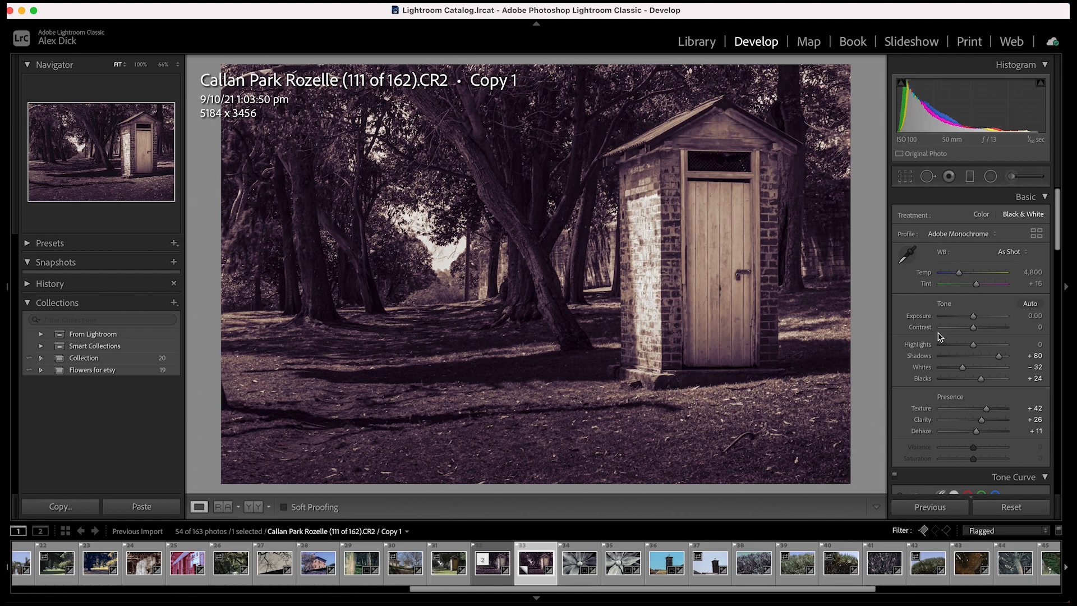
# Try a loose Adjustment Brush stroke across the trees and outhouse, and undo it
pyautogui.click(1012, 177)
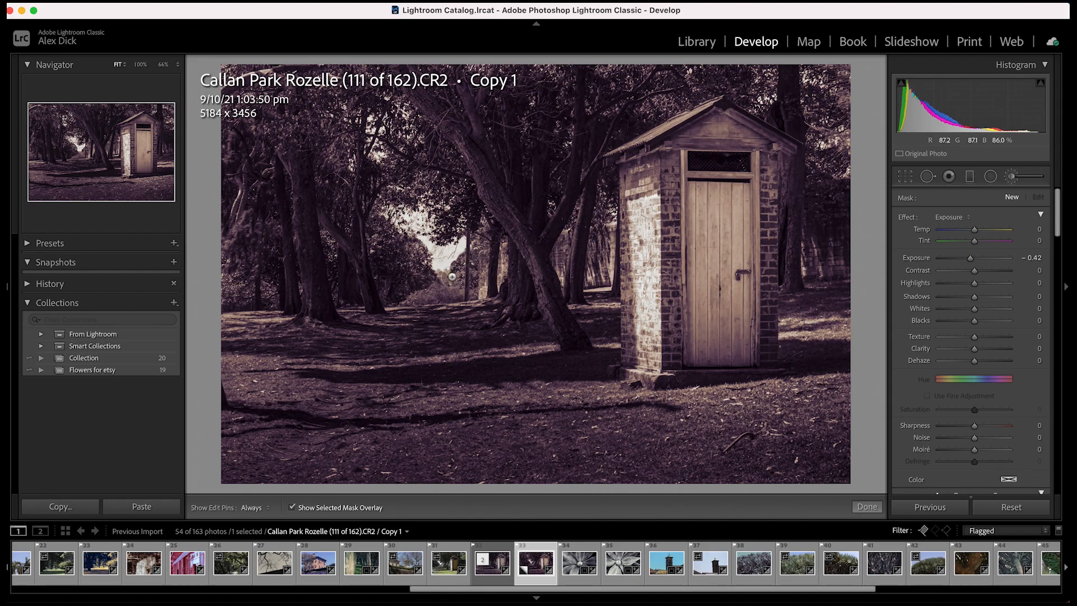
pyautogui.moveTo(566, 326)
pyautogui.mouseDown()
pyautogui.moveTo(432, 150)
pyautogui.moveTo(444, 443)
pyautogui.moveTo(637, 365)
pyautogui.moveTo(741, 292)
pyautogui.mouseUp()
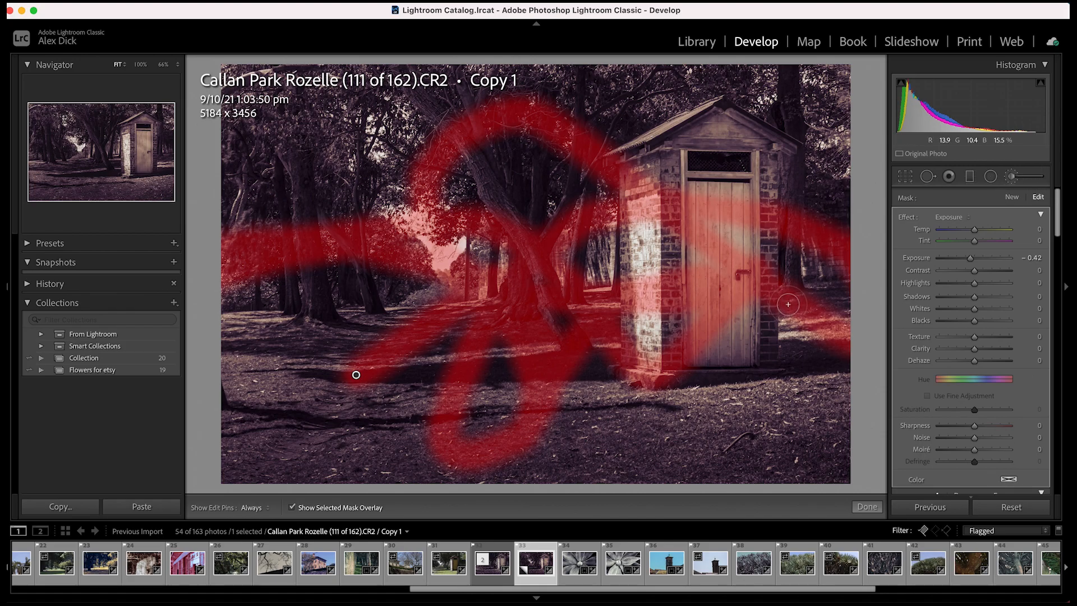
pyautogui.press('super+z')
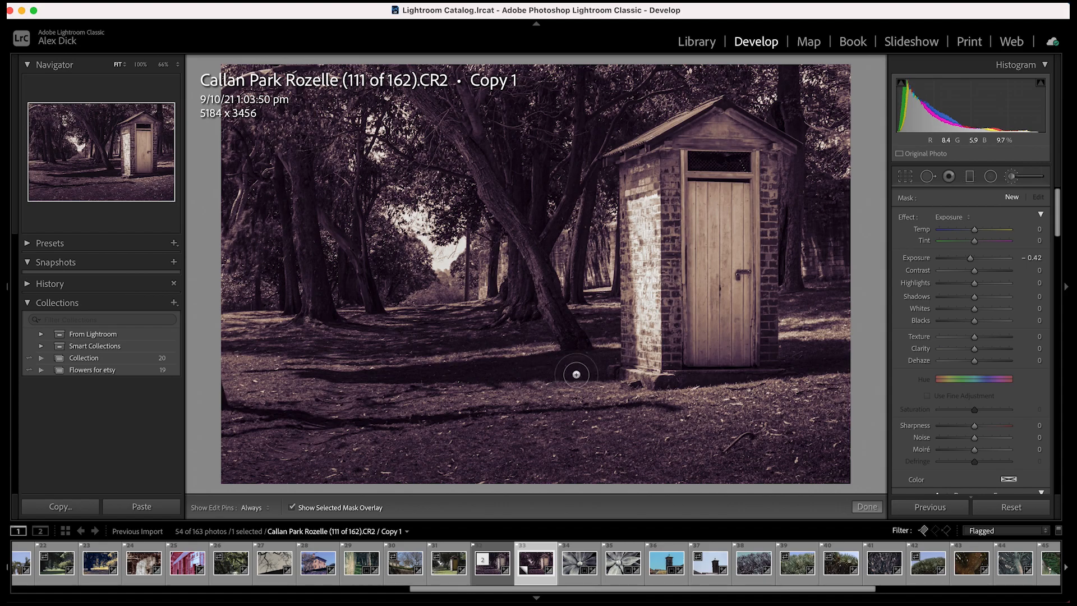
# Resize the Adjustment Brush, paint over the bright sky gap between the trees, and set the mask's Exposure to -1.13
pyautogui.scroll(6, 576, 374)
pyautogui.scroll(4, 576, 374)
pyautogui.scroll(2, 576, 374)
pyautogui.scroll(-8, 576, 374)
pyautogui.scroll(-4, 576, 375)
pyautogui.moveTo(463, 244)
pyautogui.mouseDown()
pyautogui.moveTo(424, 244)
pyautogui.moveTo(420, 224)
pyautogui.moveTo(397, 218)
pyautogui.moveTo(446, 204)
pyautogui.moveTo(367, 218)
pyautogui.mouseUp()
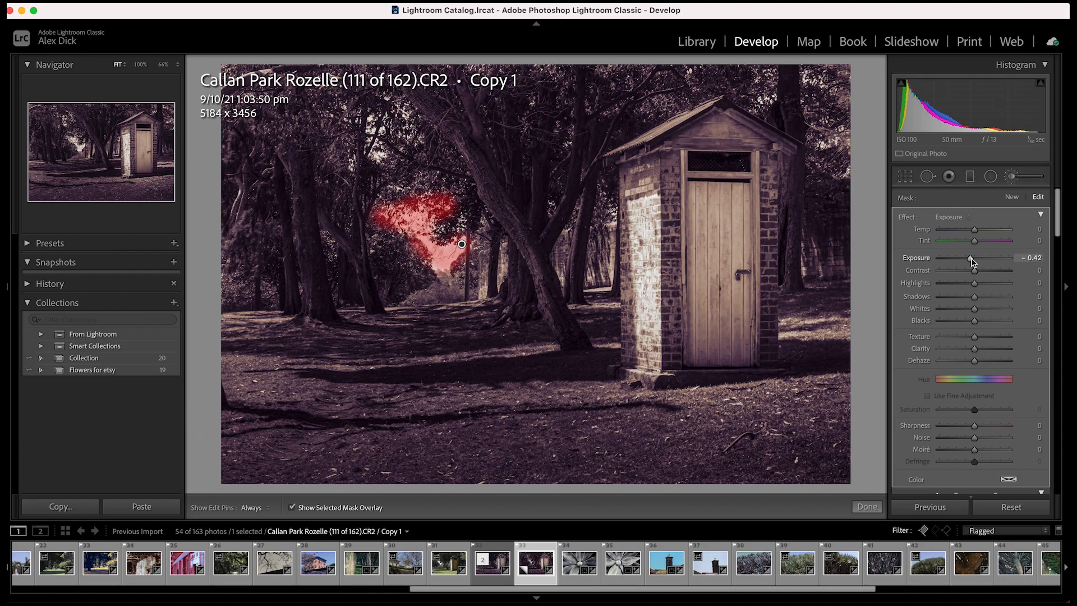
pyautogui.moveTo(971, 259); pyautogui.dragTo(967, 259)
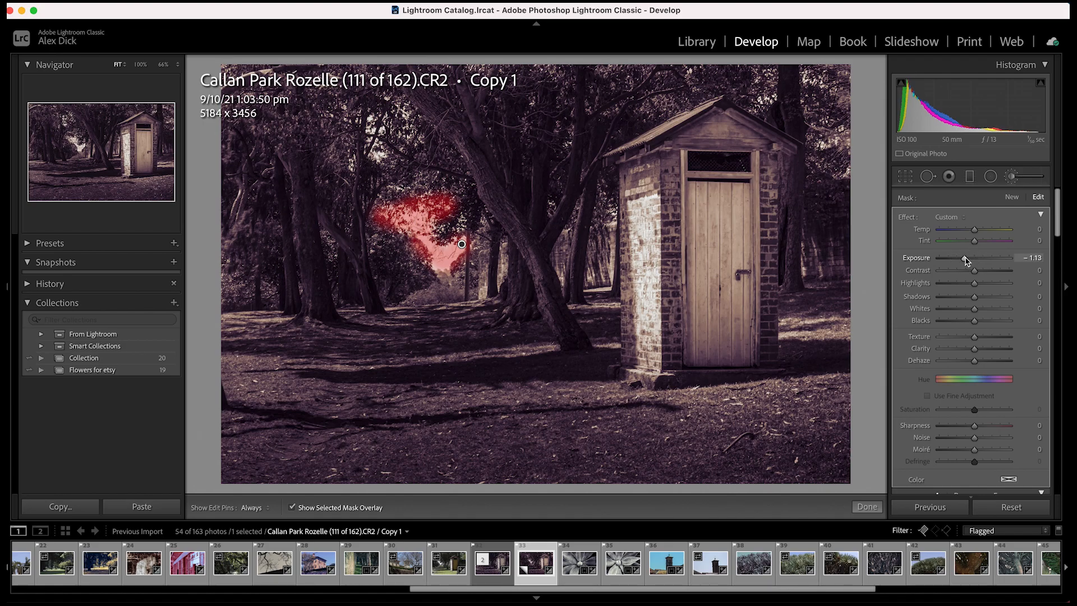
# Brush a small new mask over the bright foliage just below the sky gap and lower its Exposure
pyautogui.click(867, 507)
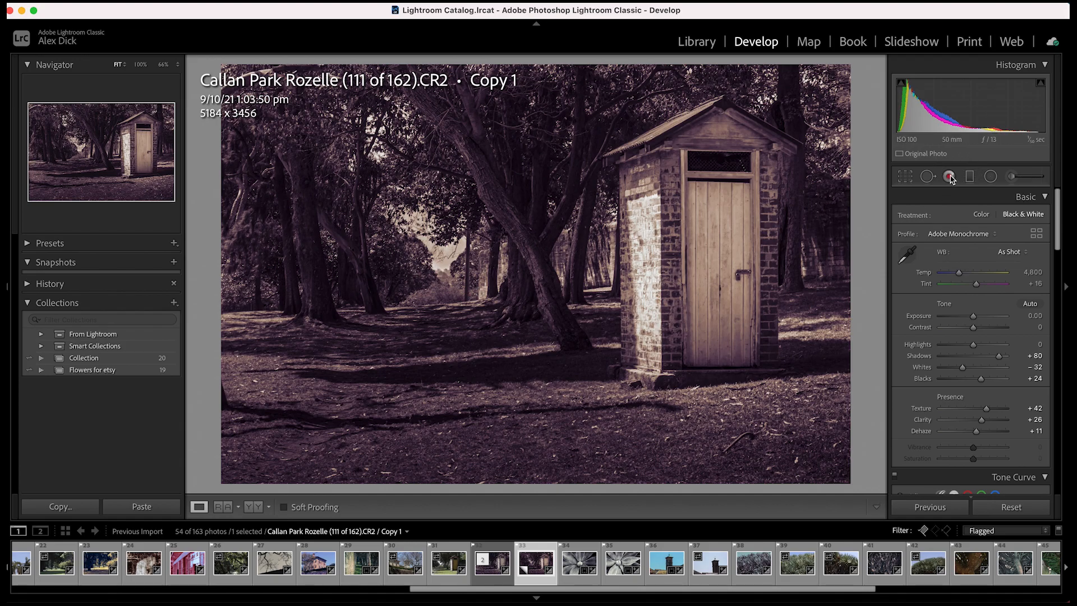
pyautogui.click(1010, 178)
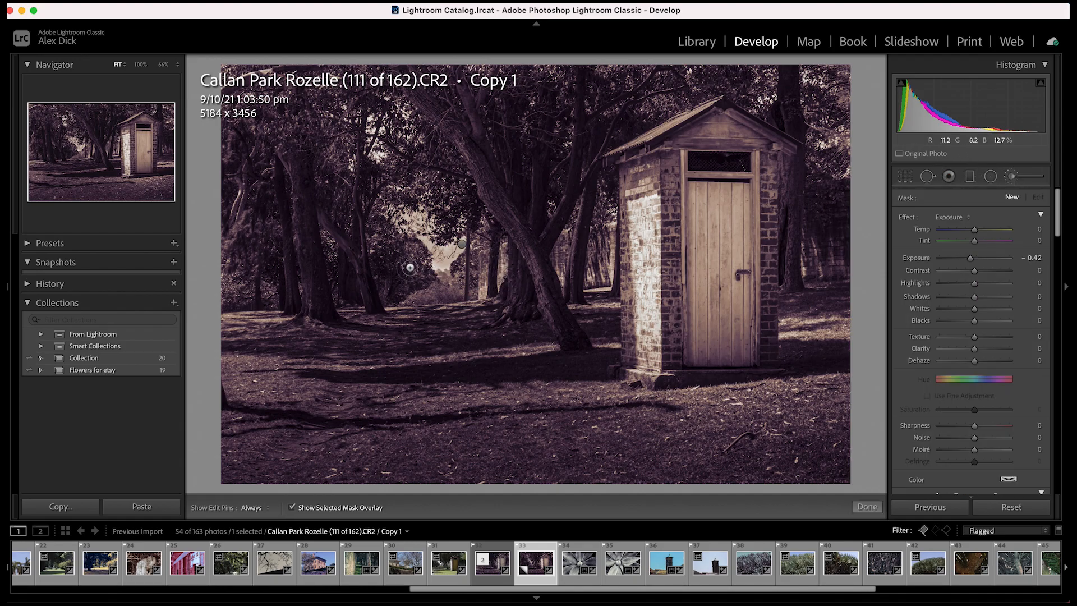
pyautogui.moveTo(429, 267); pyautogui.dragTo(443, 270)
pyautogui.press('h')
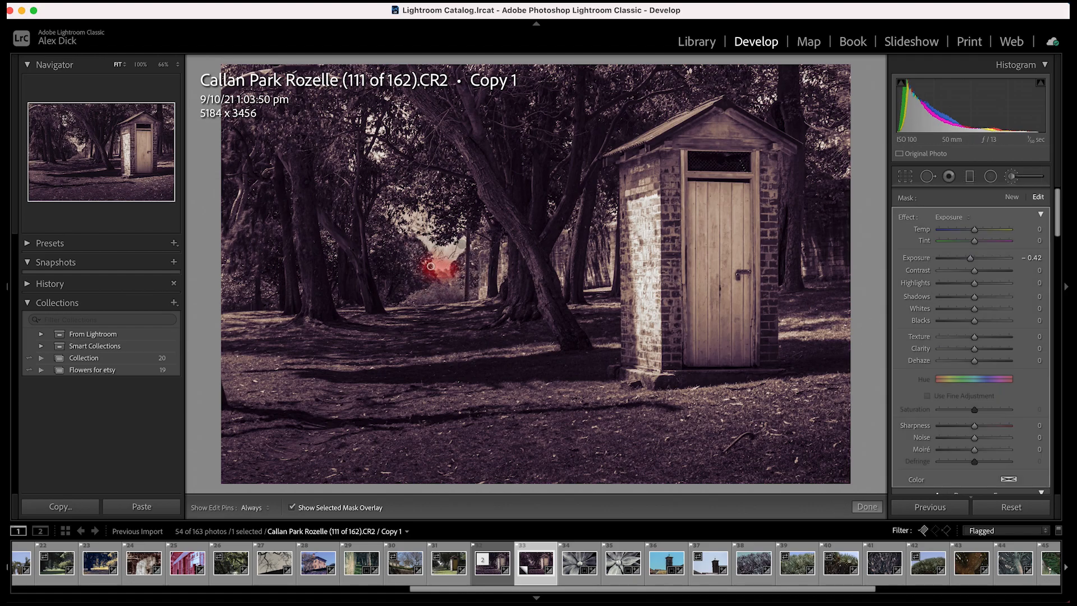
pyautogui.moveTo(970, 258); pyautogui.dragTo(964, 258)
pyautogui.click(868, 506)
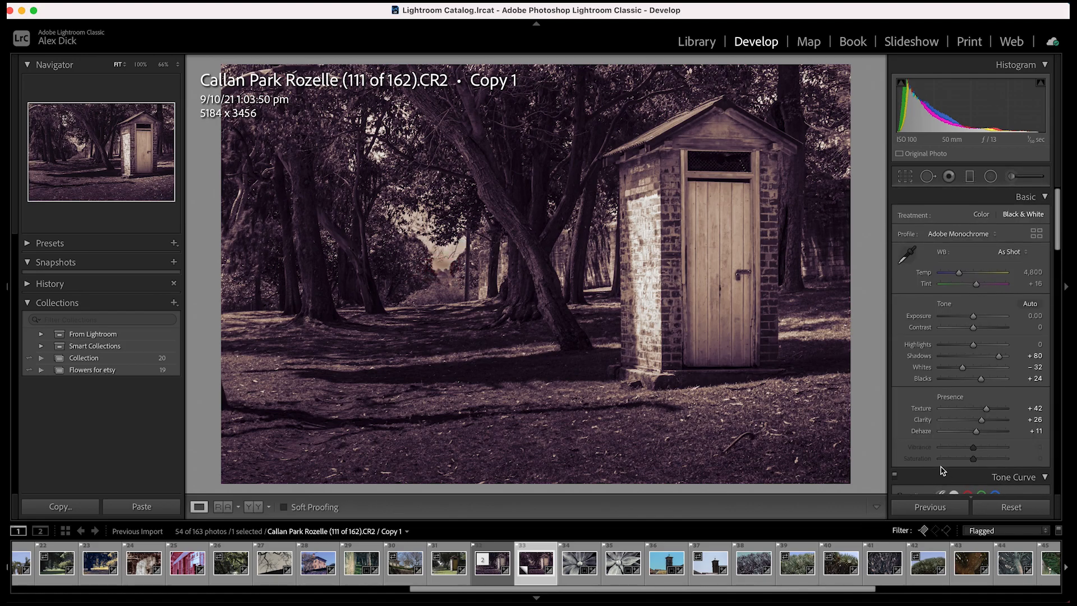
# Undo the Exposure change and the brush stroke made below the sky gap
pyautogui.click(1020, 179)
pyautogui.click(1020, 178)
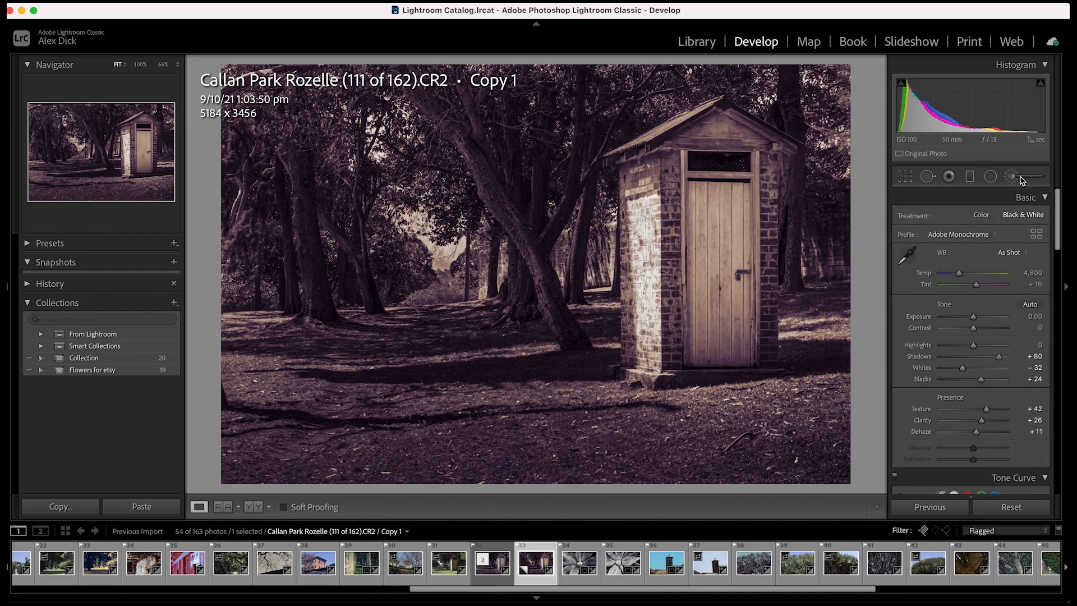
pyautogui.press('super+z')
pyautogui.press('super+z')
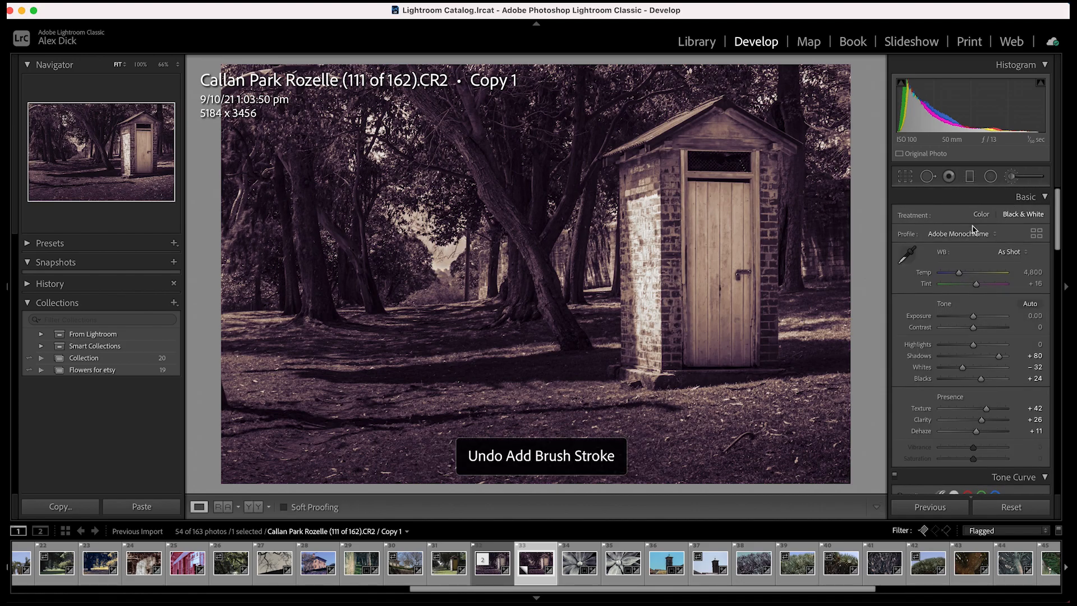
pyautogui.press('super+z')
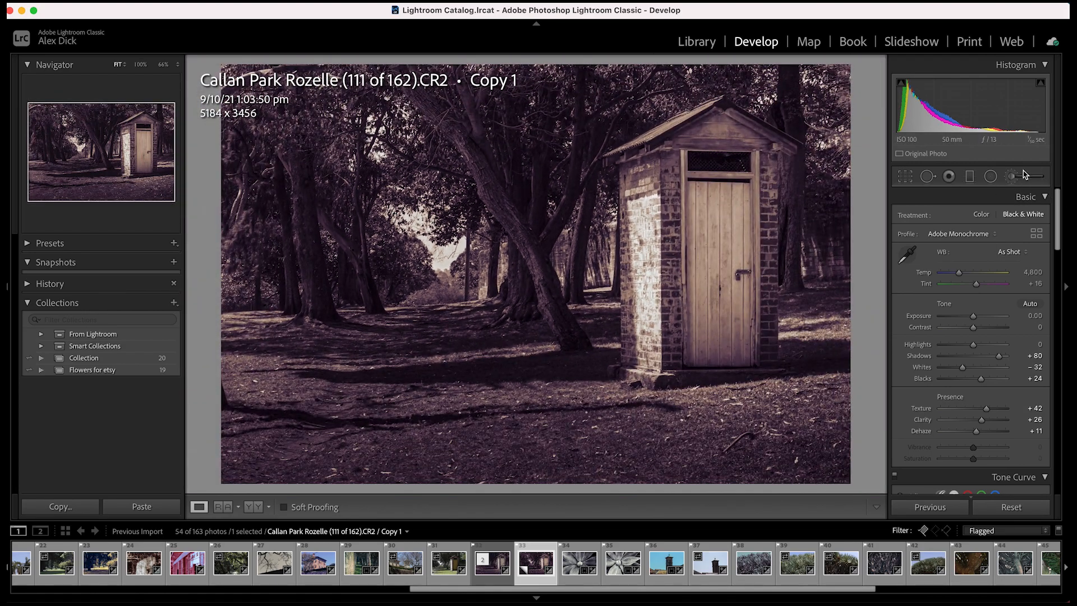
# Delete the existing Adjustment Brush mask over the sky gap between the trees
pyautogui.click(1012, 176)
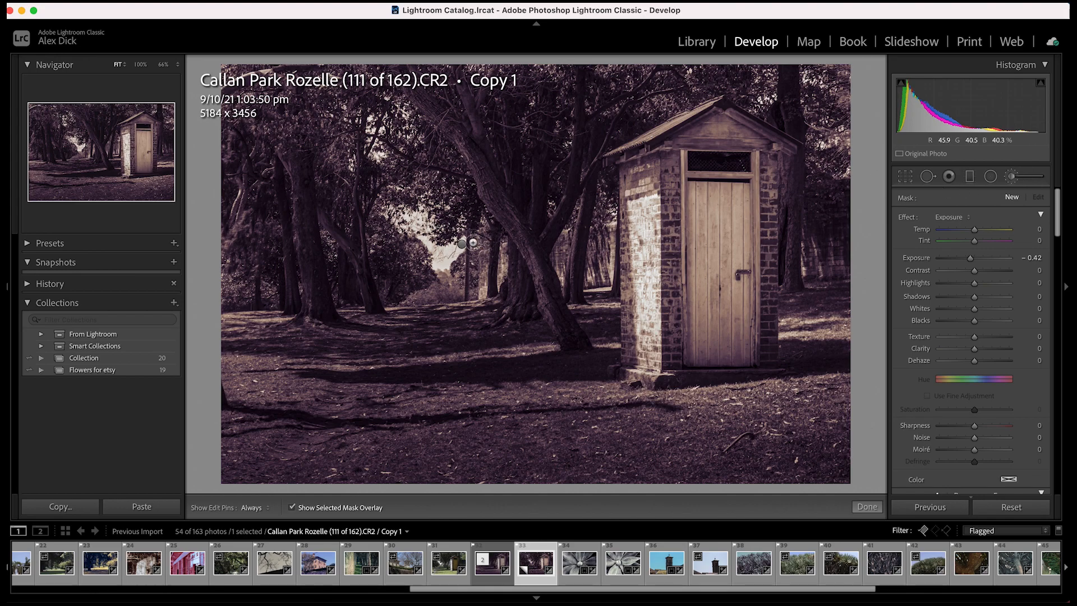
pyautogui.click(462, 245)
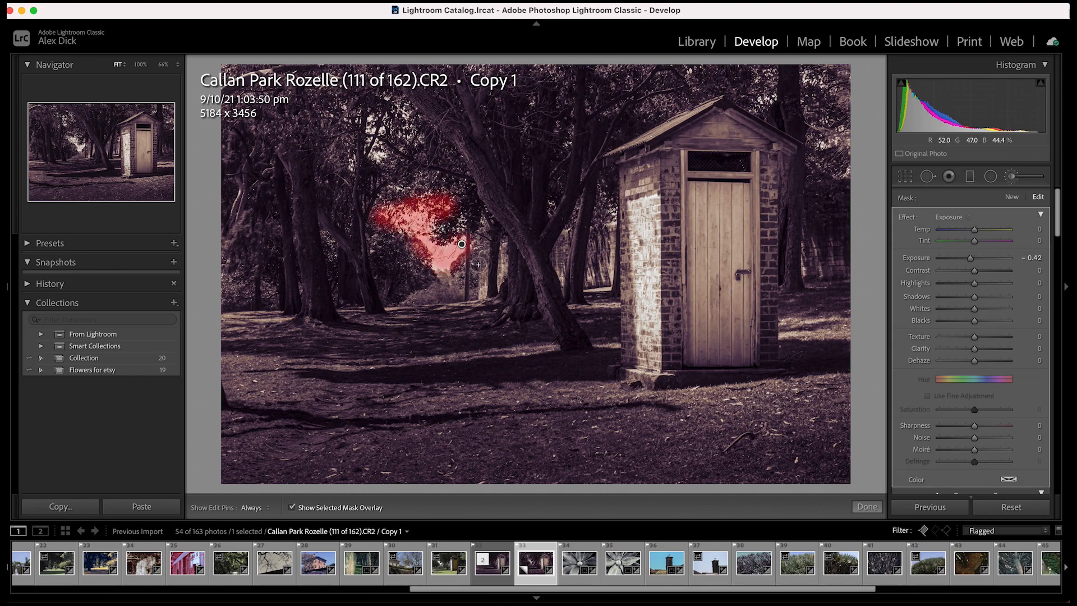
pyautogui.press('Delete')
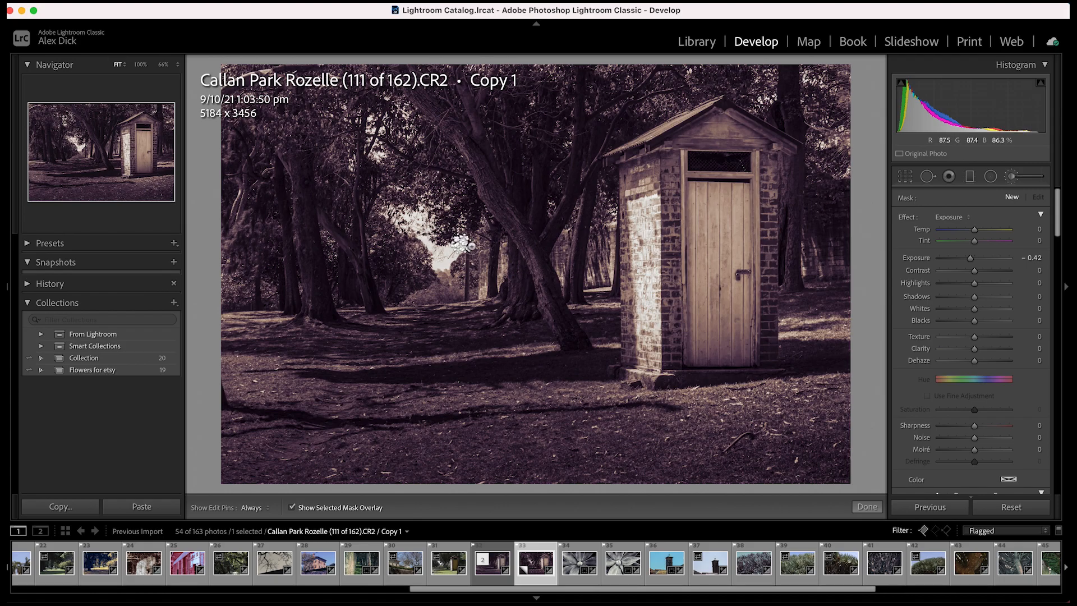
# Paint a new brush mask over the whole sky gap and the foliage beneath it, and lower its Exposure
pyautogui.press('h')
pyautogui.moveTo(390, 213)
pyautogui.mouseDown()
pyautogui.moveTo(428, 202)
pyautogui.moveTo(418, 243)
pyautogui.moveTo(432, 232)
pyautogui.moveTo(456, 253)
pyautogui.moveTo(431, 276)
pyautogui.moveTo(456, 270)
pyautogui.moveTo(444, 290)
pyautogui.moveTo(420, 293)
pyautogui.moveTo(458, 281)
pyautogui.moveTo(452, 224)
pyautogui.mouseUp()
pyautogui.press('h')
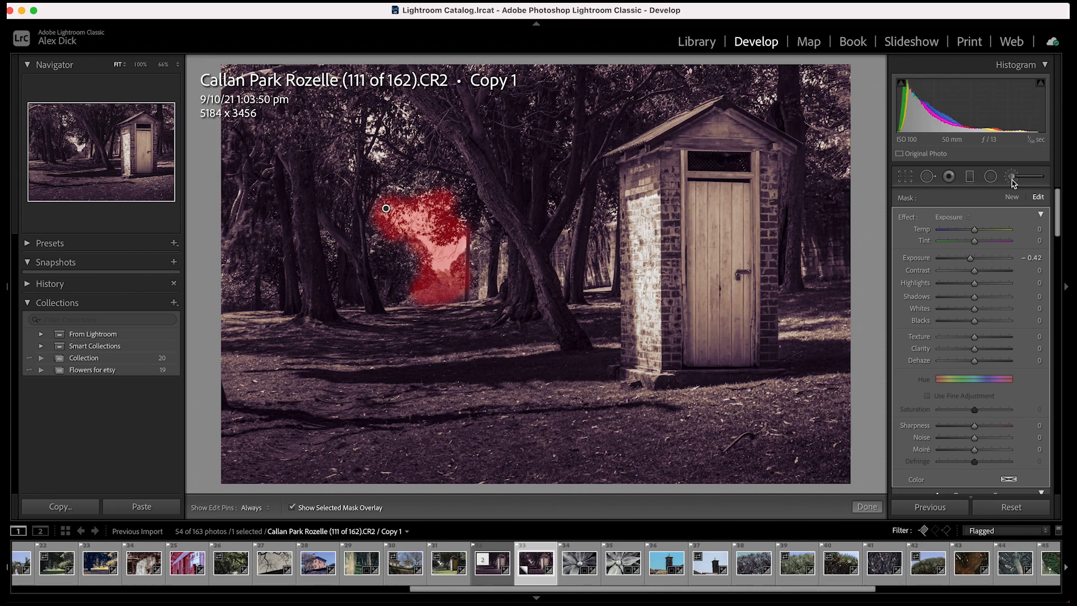
pyautogui.moveTo(971, 257); pyautogui.dragTo(964, 259)
pyautogui.click(870, 507)
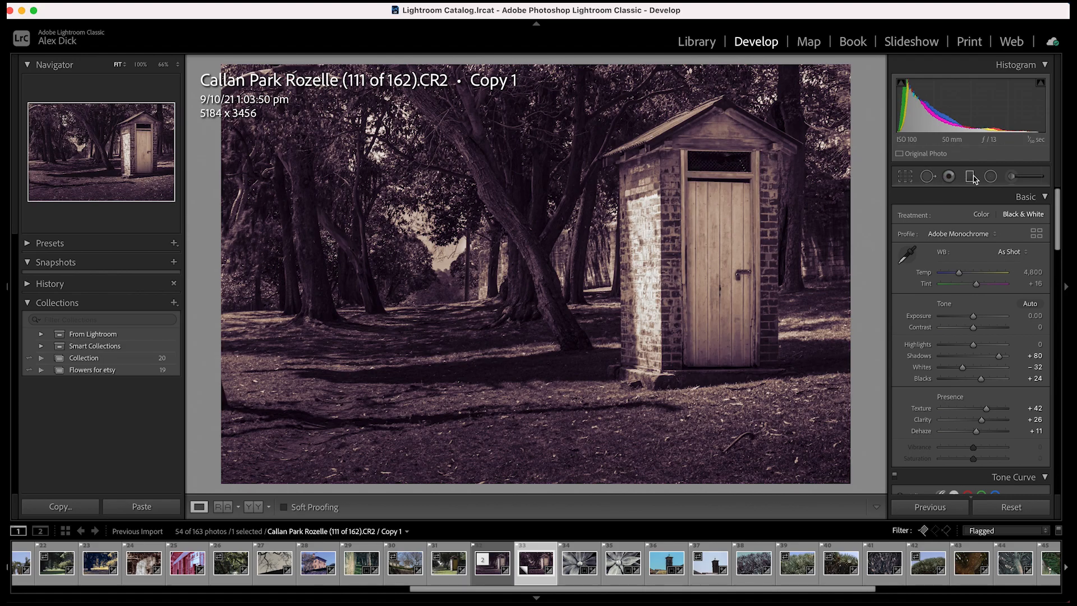
# Paint a new brush mask over the dark opening above the outhouse door and set its Exposure to 0.30
pyautogui.click(1015, 178)
pyautogui.moveTo(699, 162); pyautogui.dragTo(741, 162)
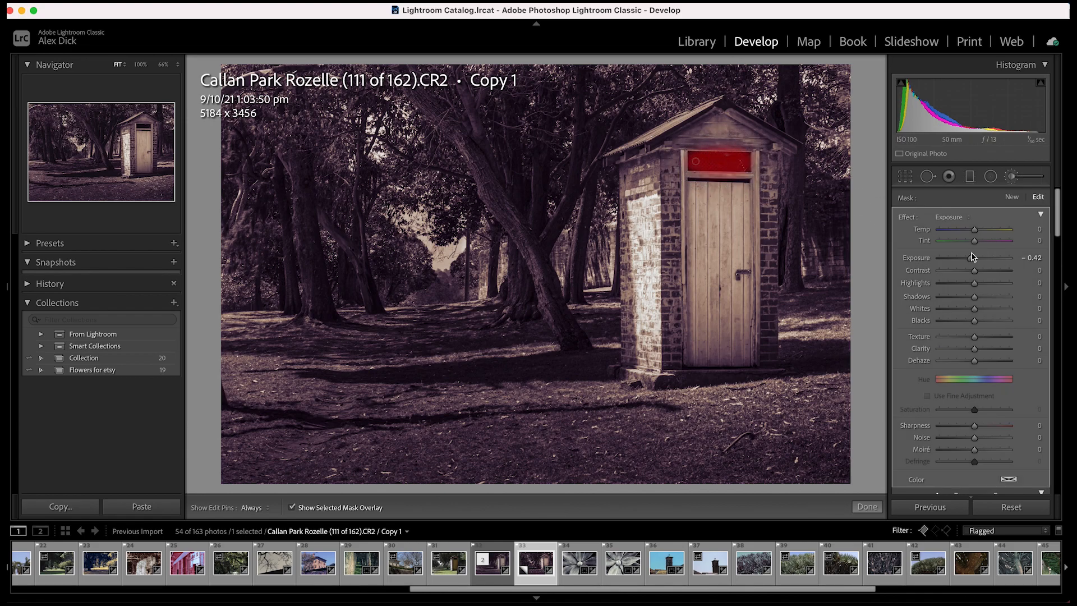
pyautogui.moveTo(971, 261); pyautogui.dragTo(977, 262)
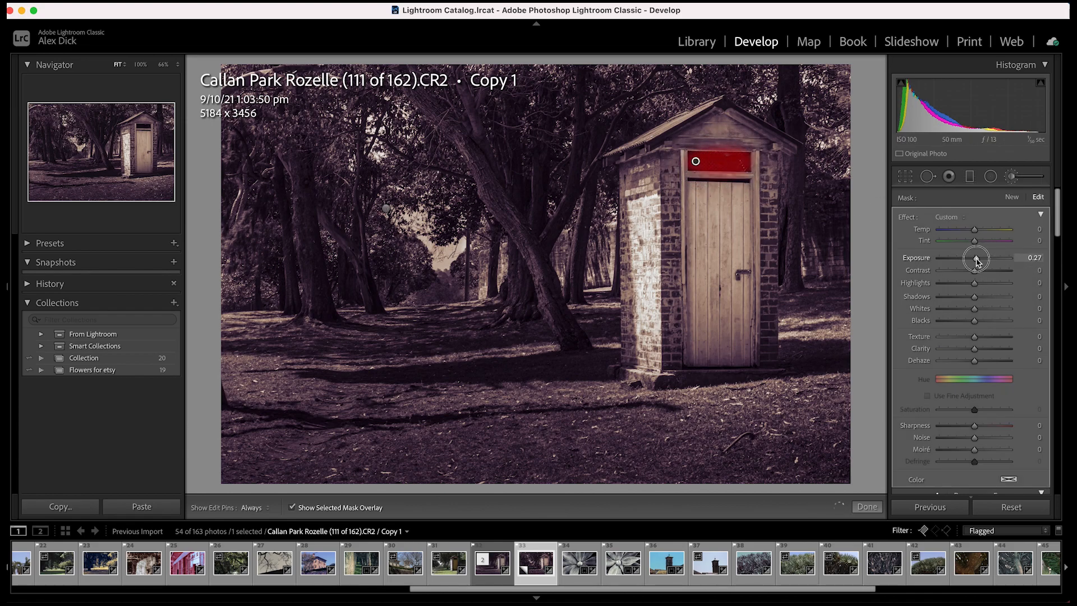
pyautogui.click(868, 507)
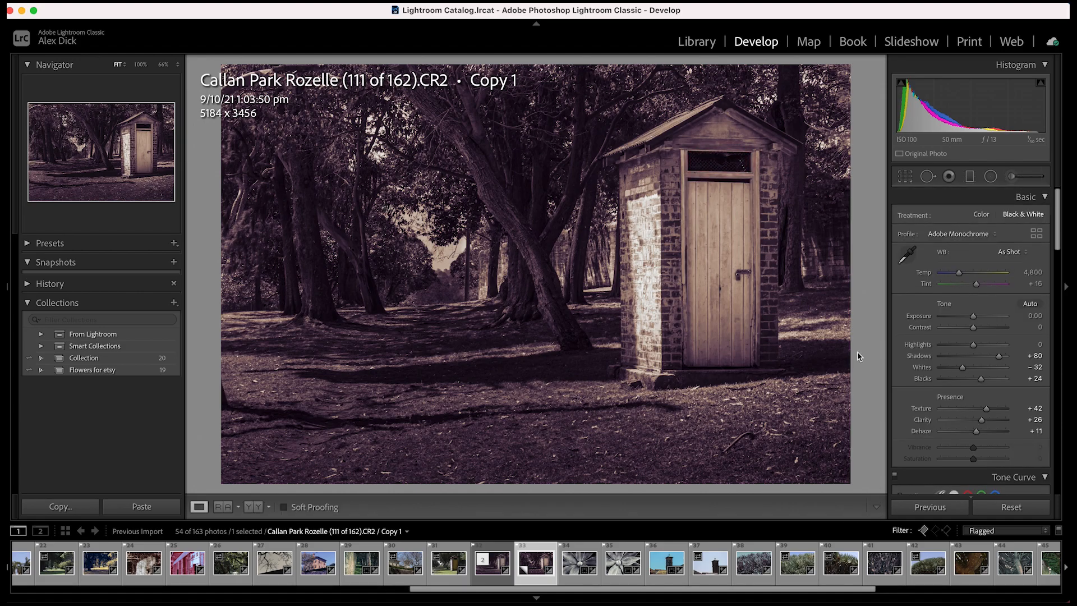
# Reopen the brush mask above the outhouse door and raise its Exposure further
pyautogui.click(1012, 178)
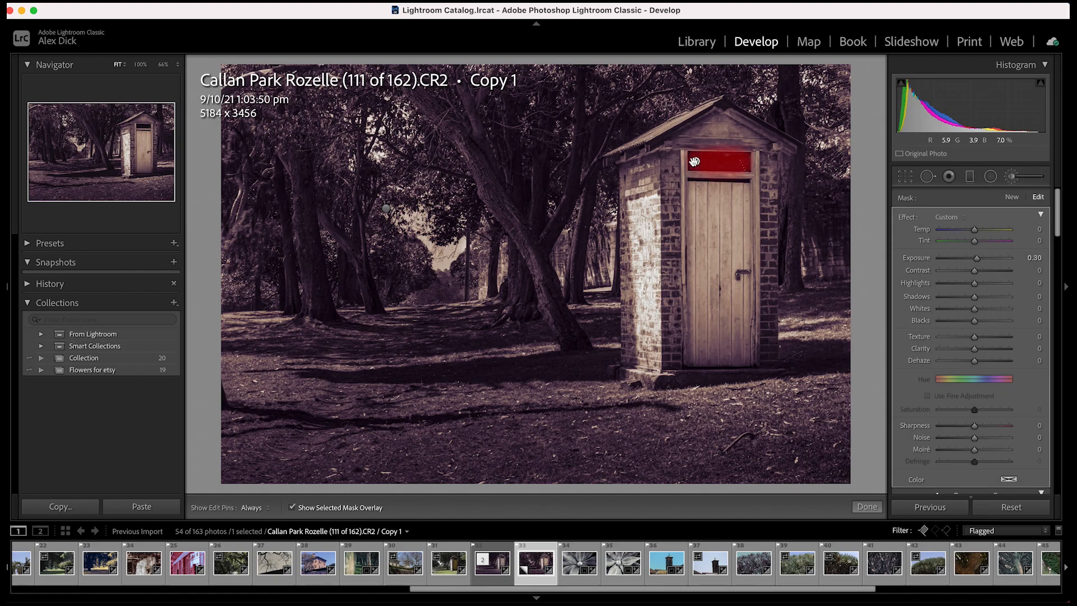
pyautogui.moveTo(977, 258); pyautogui.dragTo(984, 259)
pyautogui.click(869, 507)
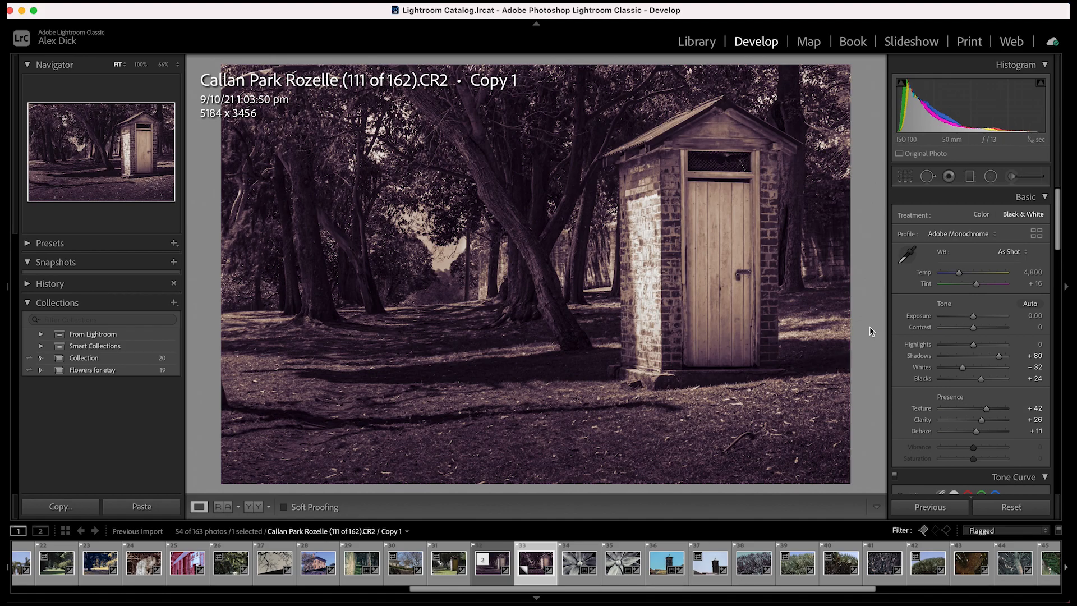
# Paint a brush mask over the outhouse's sunlit brick side wall, try its Exposure at -1.15, and undo that Exposure change
pyautogui.click(1013, 177)
pyautogui.moveTo(630, 189)
pyautogui.mouseDown()
pyautogui.moveTo(645, 186)
pyautogui.moveTo(638, 360)
pyautogui.moveTo(649, 361)
pyautogui.moveTo(654, 306)
pyautogui.moveTo(644, 205)
pyautogui.moveTo(649, 250)
pyautogui.mouseUp()
pyautogui.moveTo(971, 258); pyautogui.dragTo(965, 262)
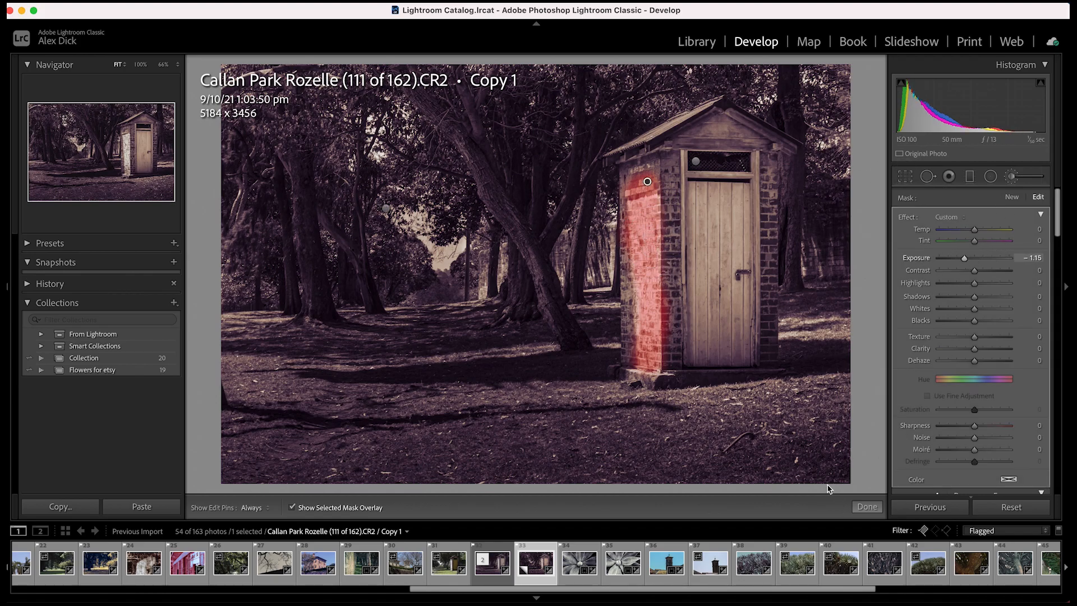
pyautogui.click(868, 507)
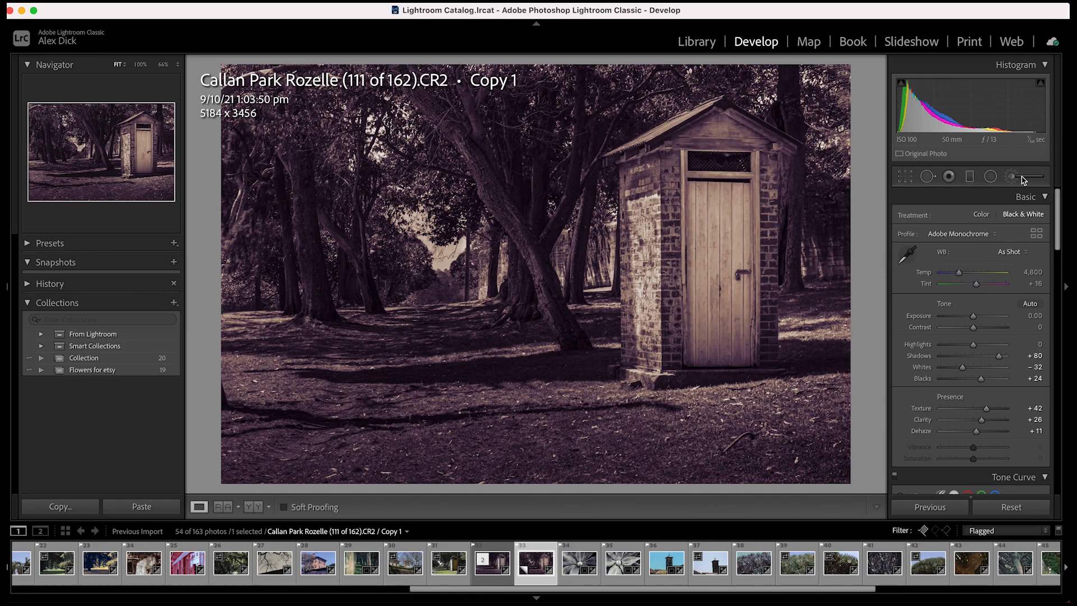
pyautogui.press('super+z')
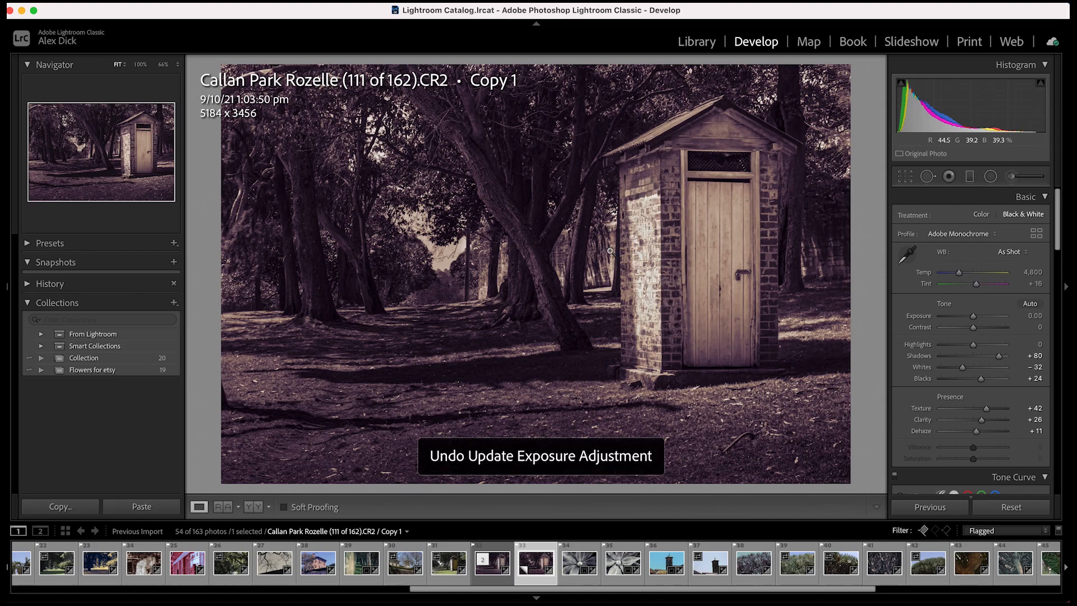